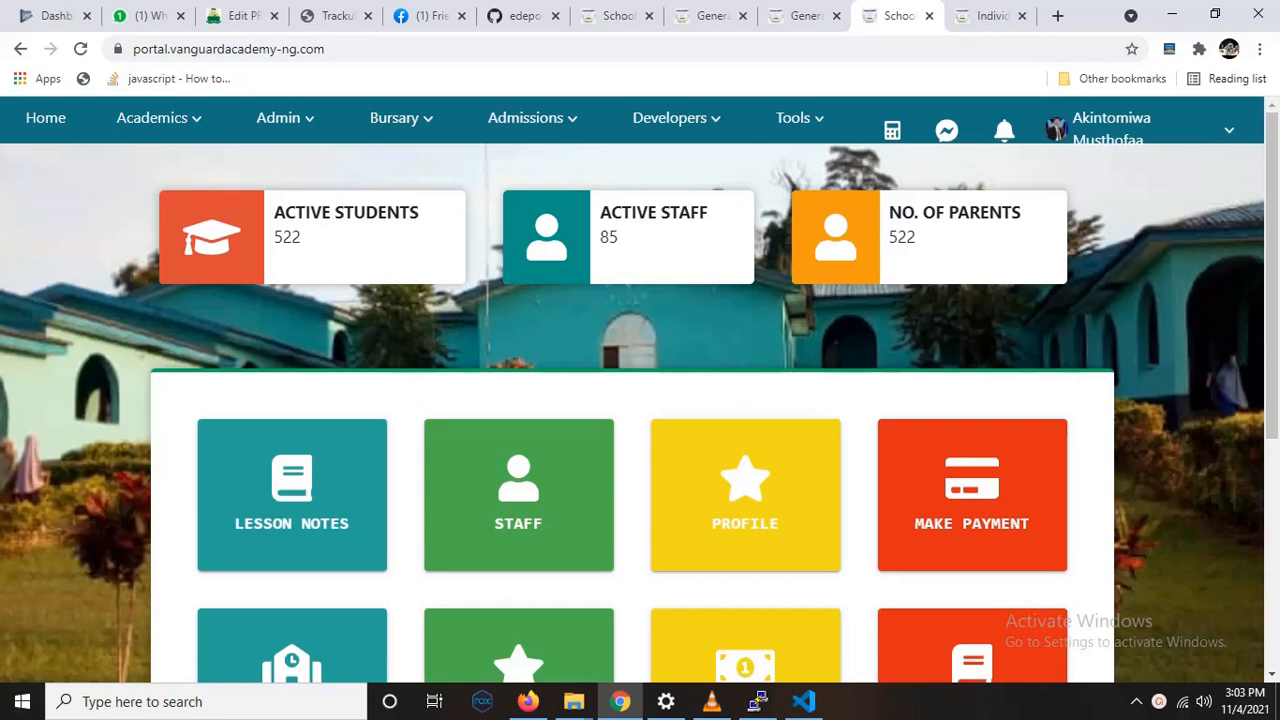
Step: Open the bursary's payment items page
{"action": "left_click", "coordinate": [556, 120]}
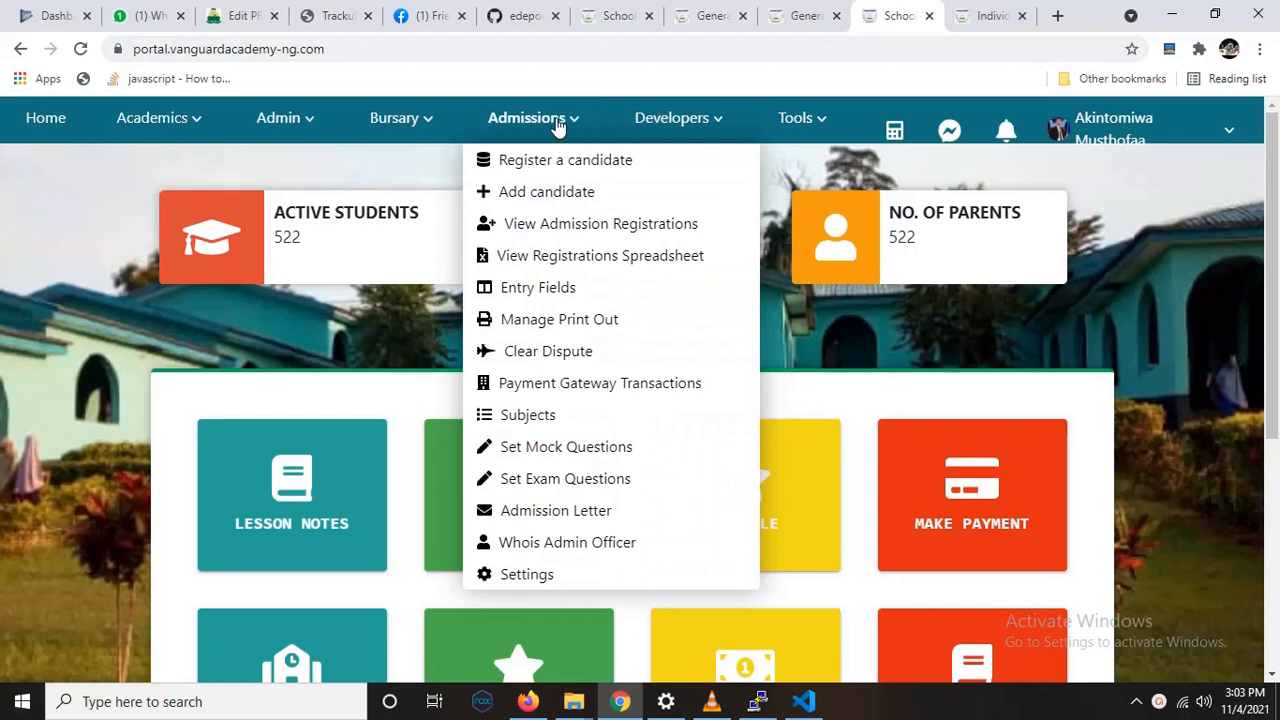
{"action": "left_click", "coordinate": [440, 120]}
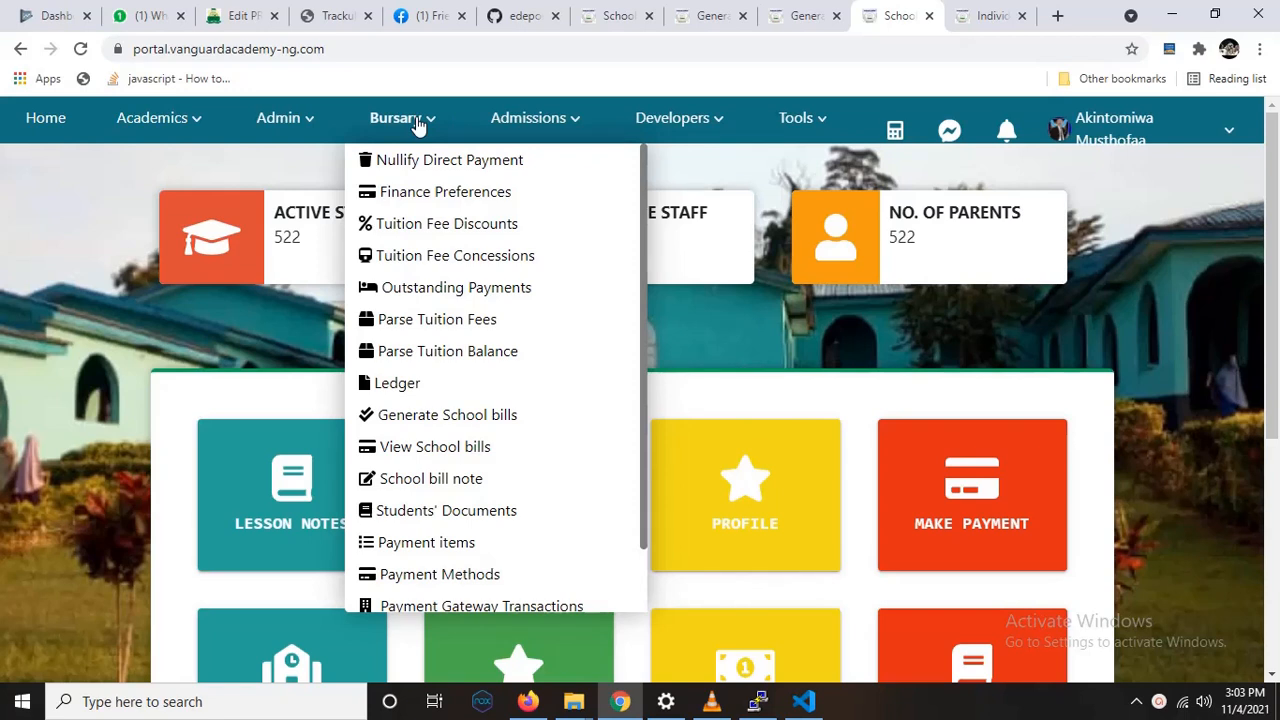
{"action": "left_click", "coordinate": [477, 545]}
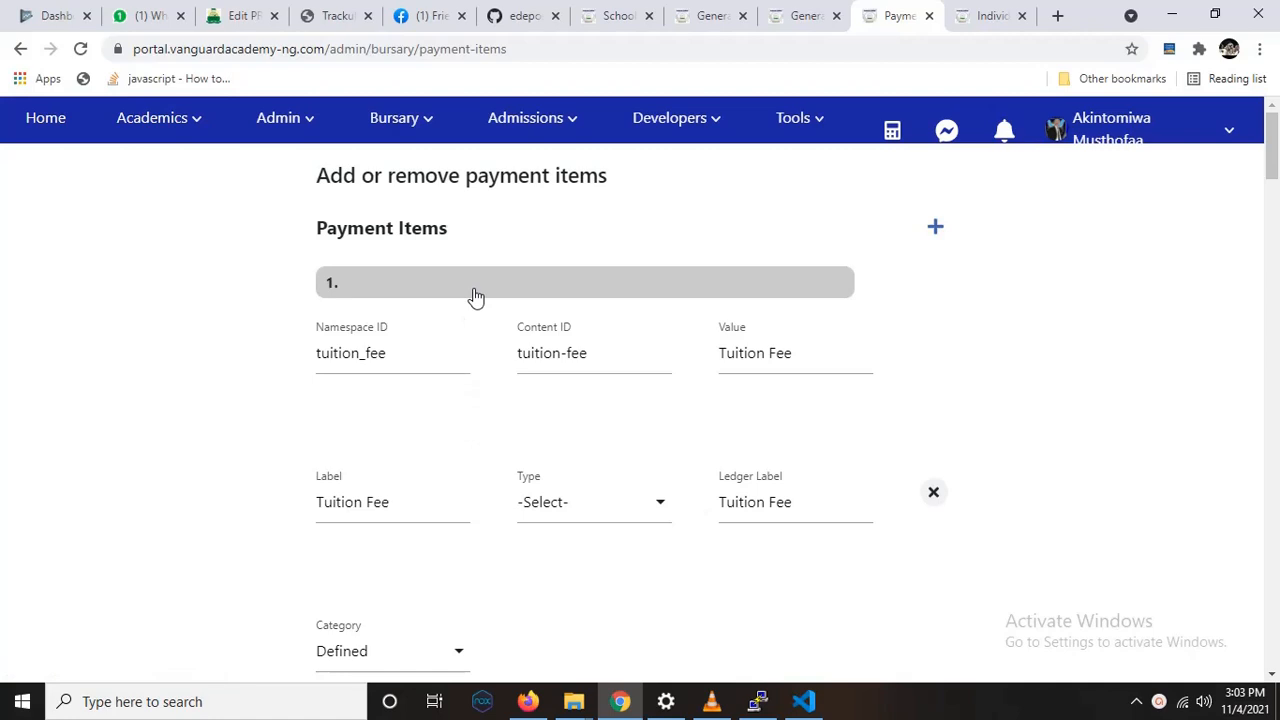
Step: Add a blank payment item and remove it from the list again
{"action": "left_click", "coordinate": [937, 228]}
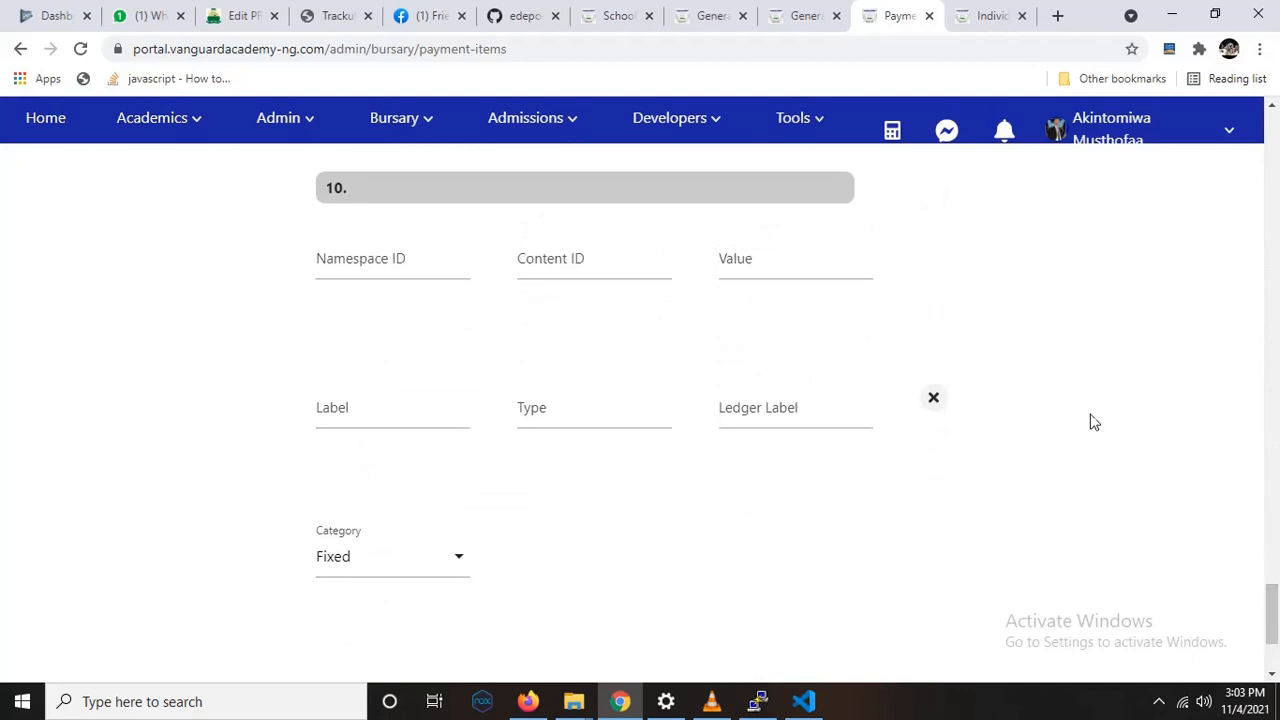
{"action": "left_click", "coordinate": [935, 402]}
{"action": "scroll", "coordinate": [937, 400], "scroll_direction": "up", "scroll_amount": 8}
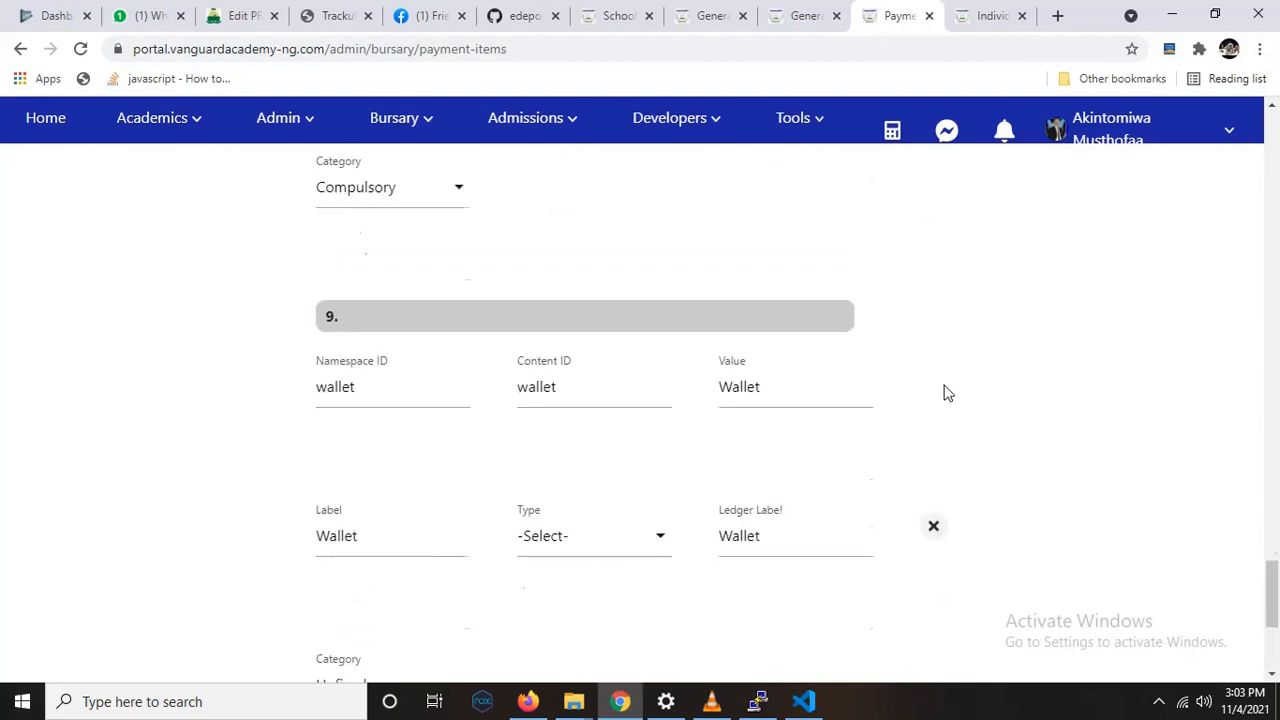
{"action": "scroll", "coordinate": [850, 400], "scroll_direction": "up", "scroll_amount": 3}
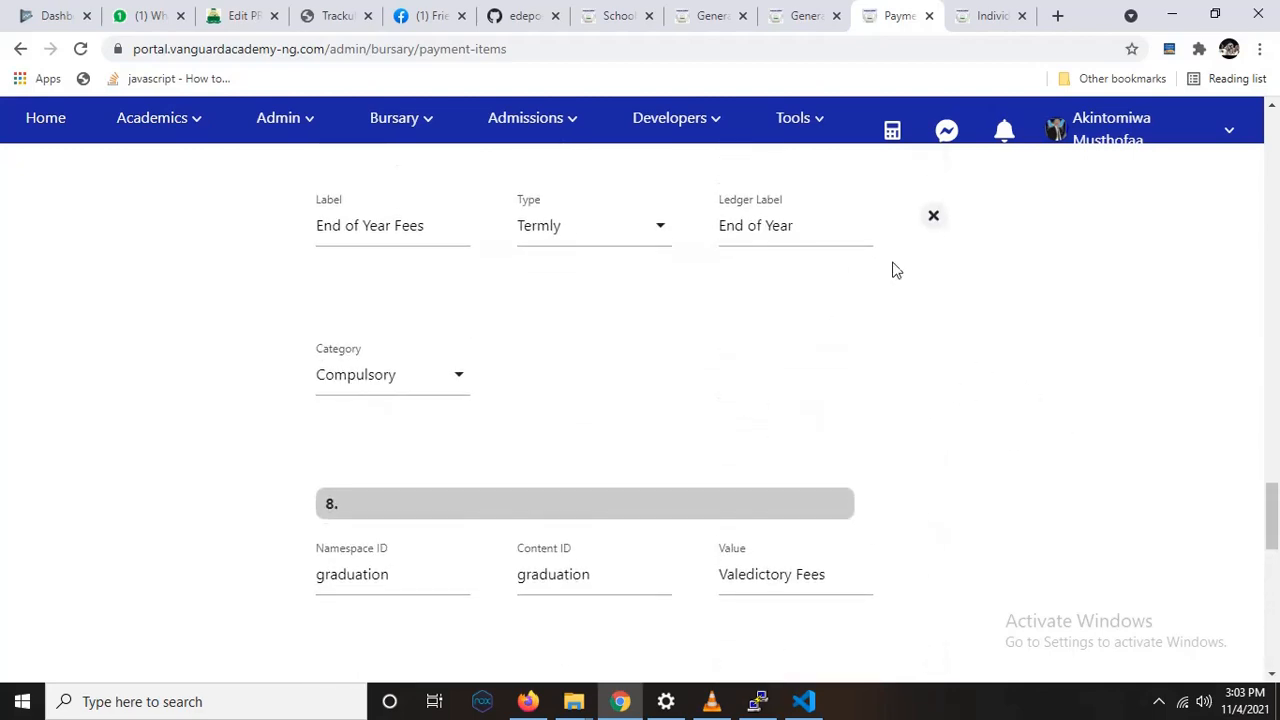
{"action": "scroll", "coordinate": [894, 269], "scroll_direction": "up", "scroll_amount": 7}
{"action": "scroll", "coordinate": [851, 517], "scroll_direction": "up", "scroll_amount": 8}
{"action": "scroll", "coordinate": [771, 394], "scroll_direction": "up", "scroll_amount": 7}
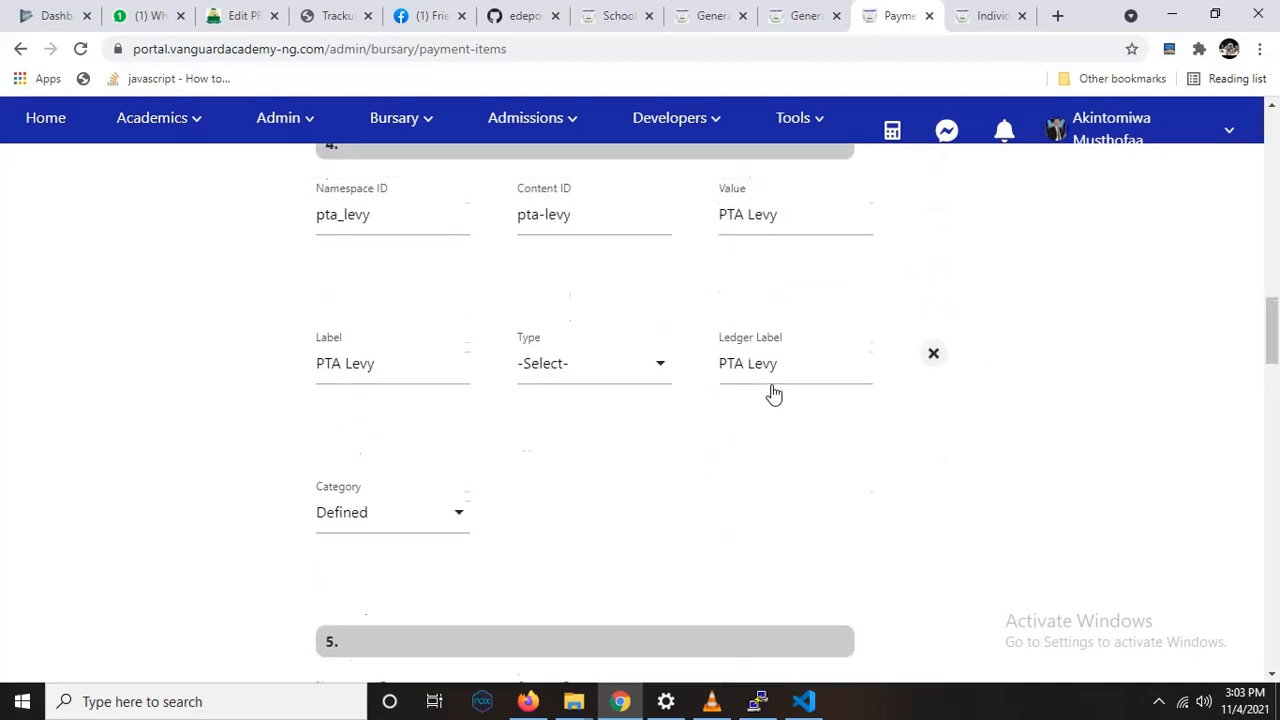
{"action": "scroll", "coordinate": [775, 388], "scroll_direction": "up", "scroll_amount": 10}
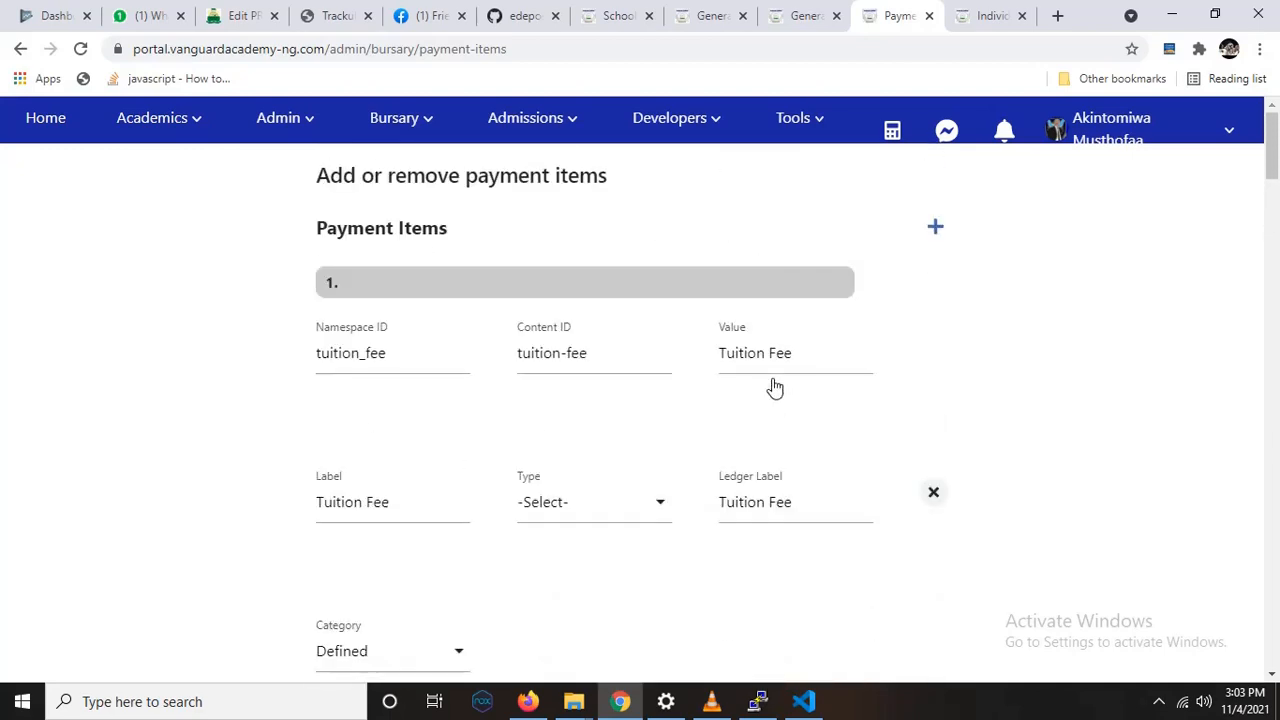
Step: Examine the category options available for the Business Account payment item without changing its category
{"action": "scroll", "coordinate": [775, 388], "scroll_direction": "down", "scroll_amount": 11}
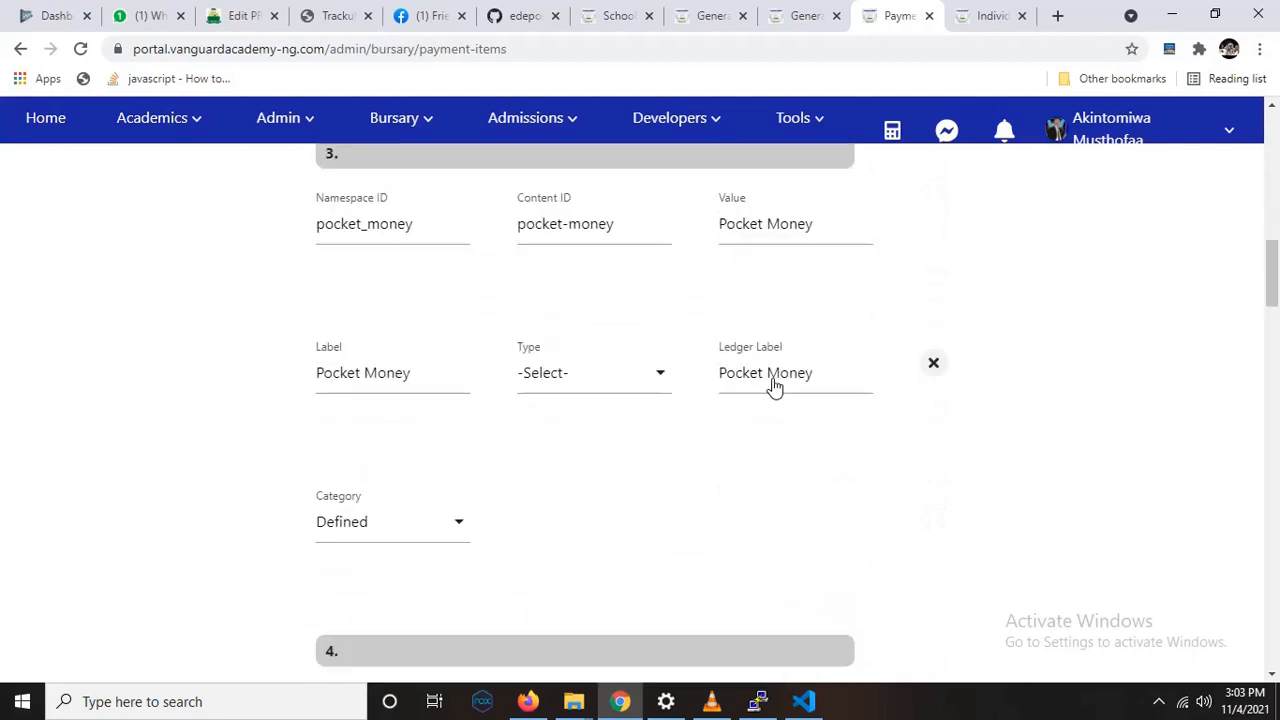
{"action": "scroll", "coordinate": [774, 380], "scroll_direction": "up", "scroll_amount": 4}
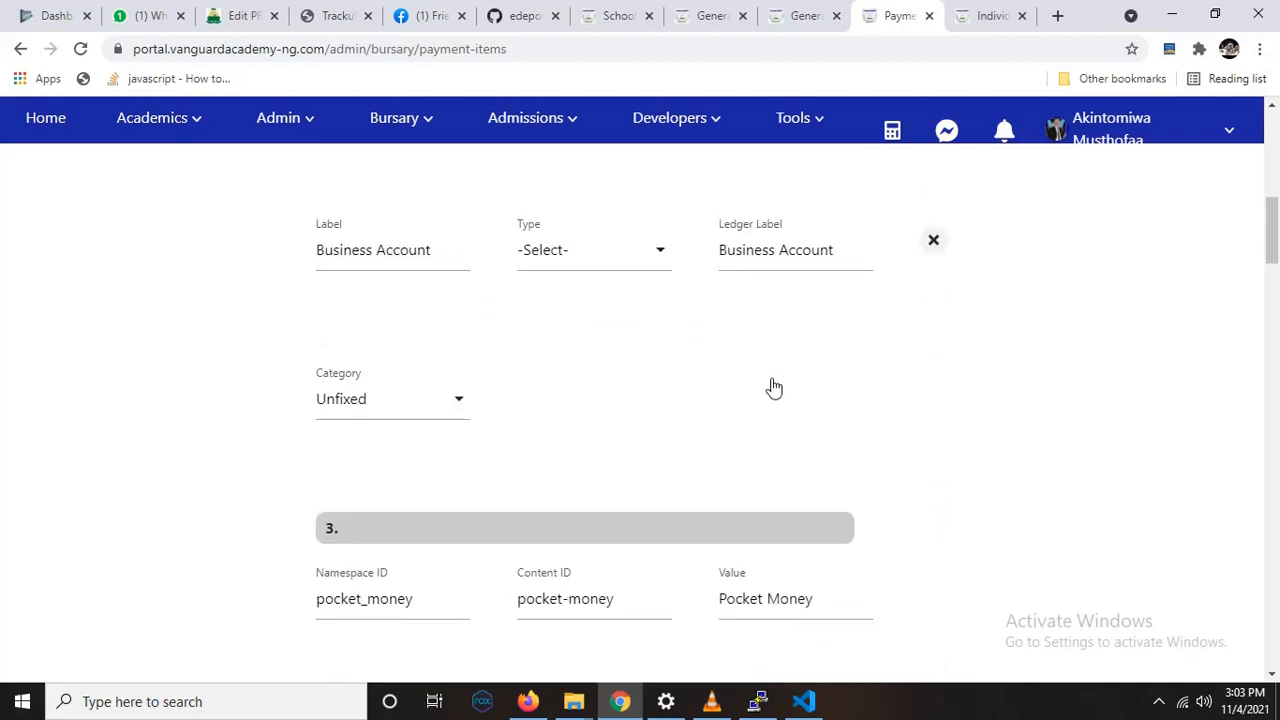
{"action": "left_click", "coordinate": [414, 424]}
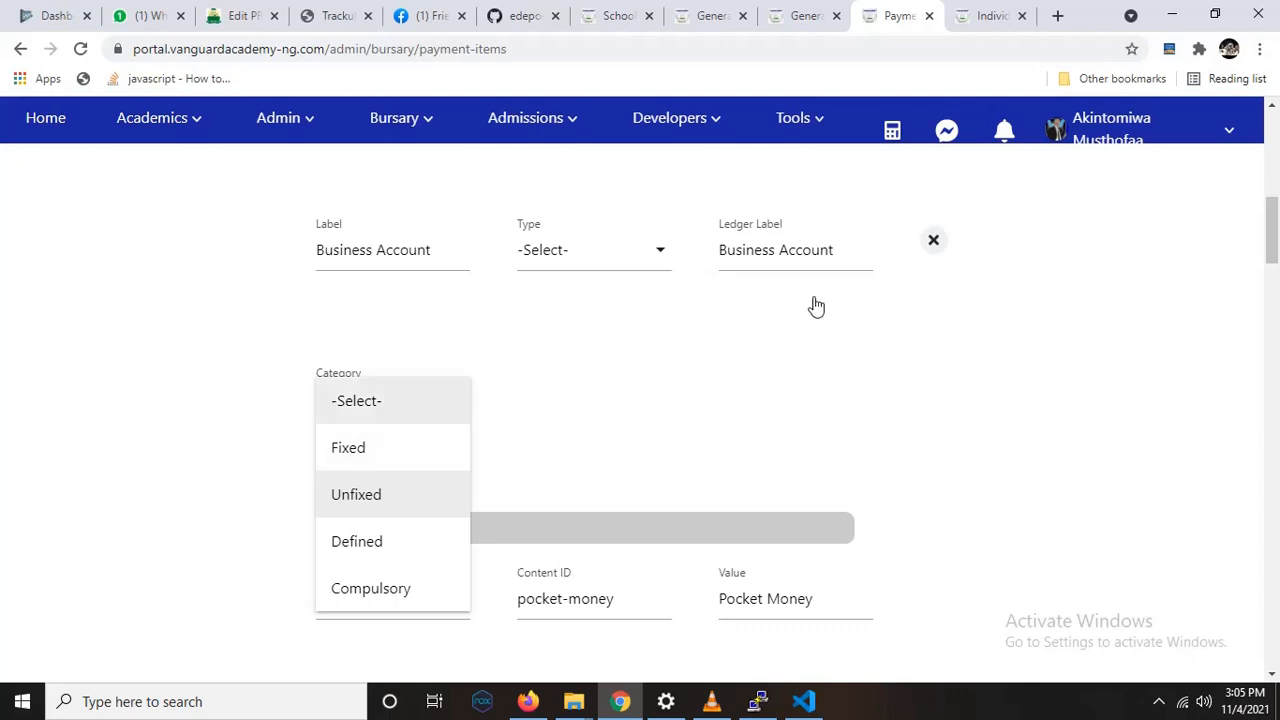
{"action": "scroll", "coordinate": [1147, 206], "scroll_direction": "up", "scroll_amount": 7}
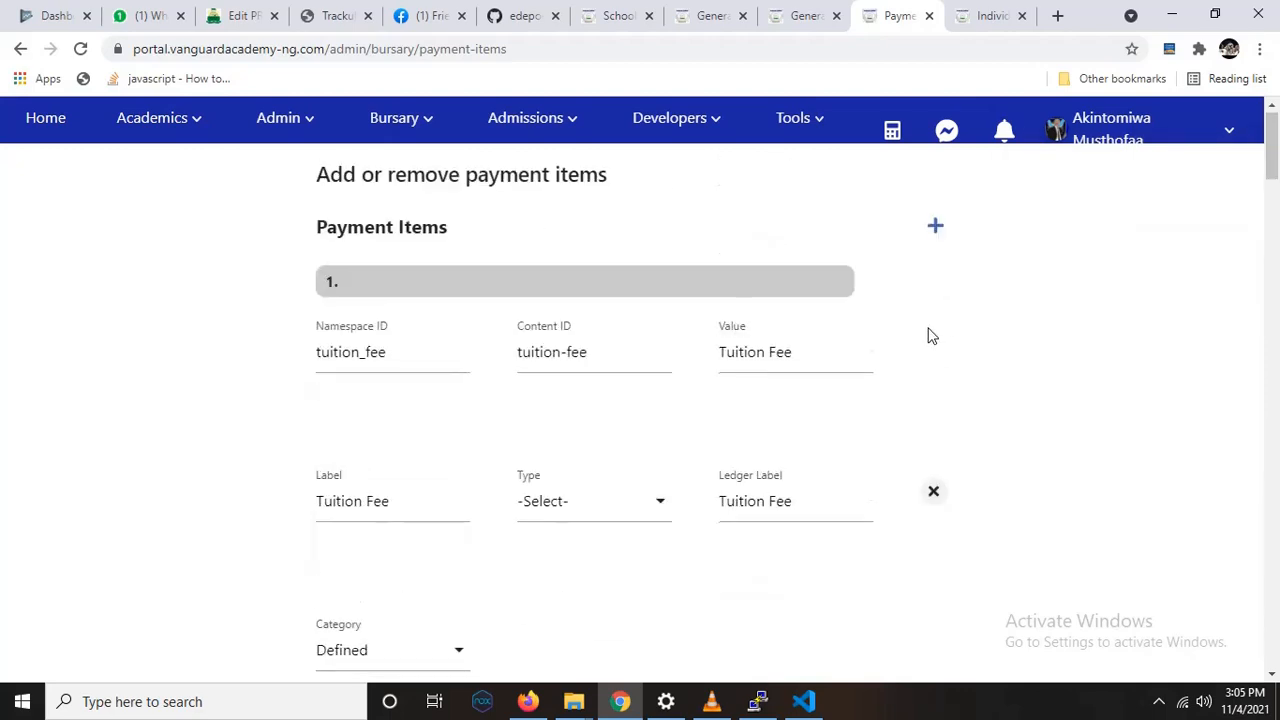
{"action": "scroll", "coordinate": [928, 341], "scroll_direction": "down", "scroll_amount": 3}
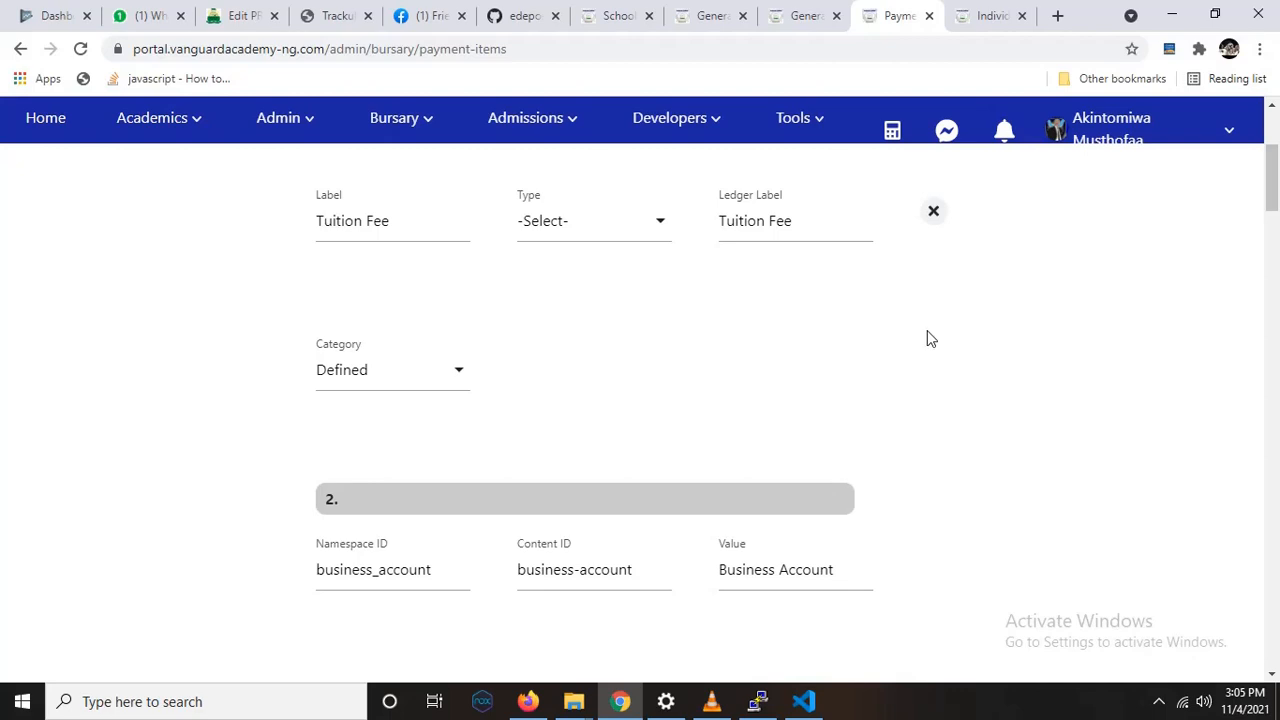
{"action": "scroll", "coordinate": [930, 343], "scroll_direction": "down", "scroll_amount": 2}
{"action": "scroll", "coordinate": [933, 348], "scroll_direction": "down", "scroll_amount": 3}
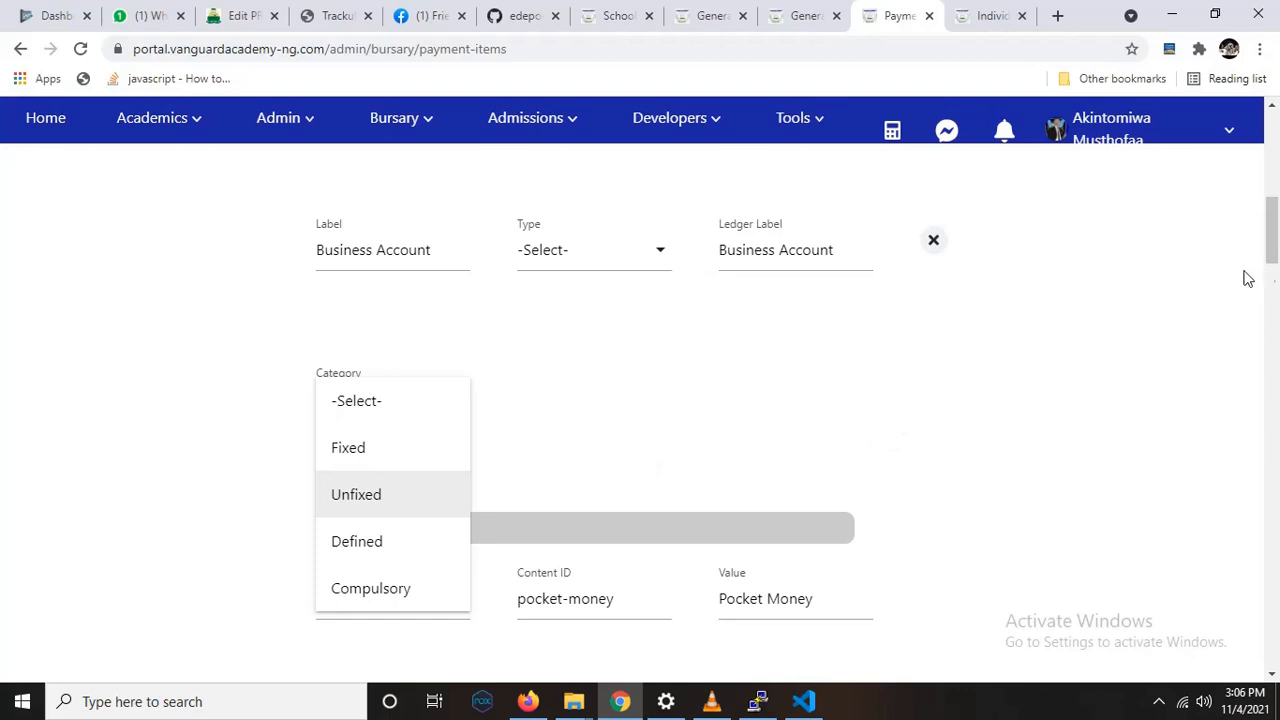
{"action": "left_click", "coordinate": [1135, 318]}
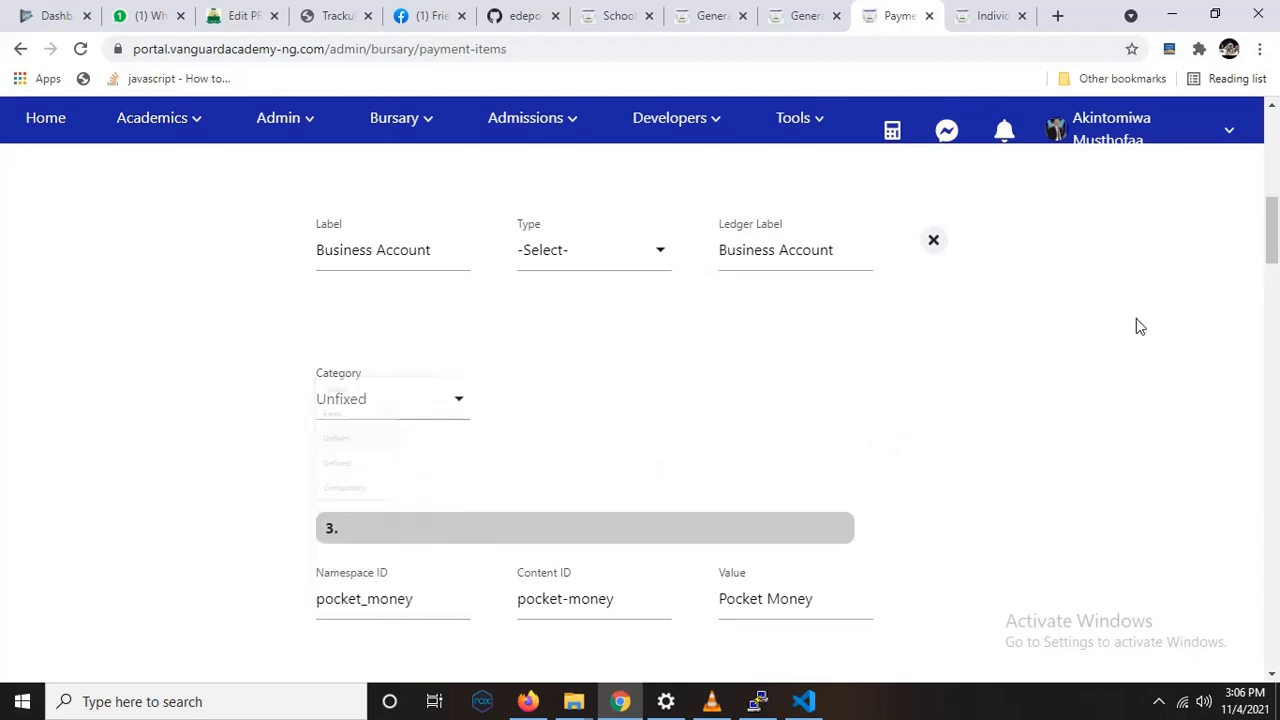
Step: Open the bursary's Generate School bills page in a new browser tab and switch to it
{"action": "left_click", "coordinate": [402, 137]}
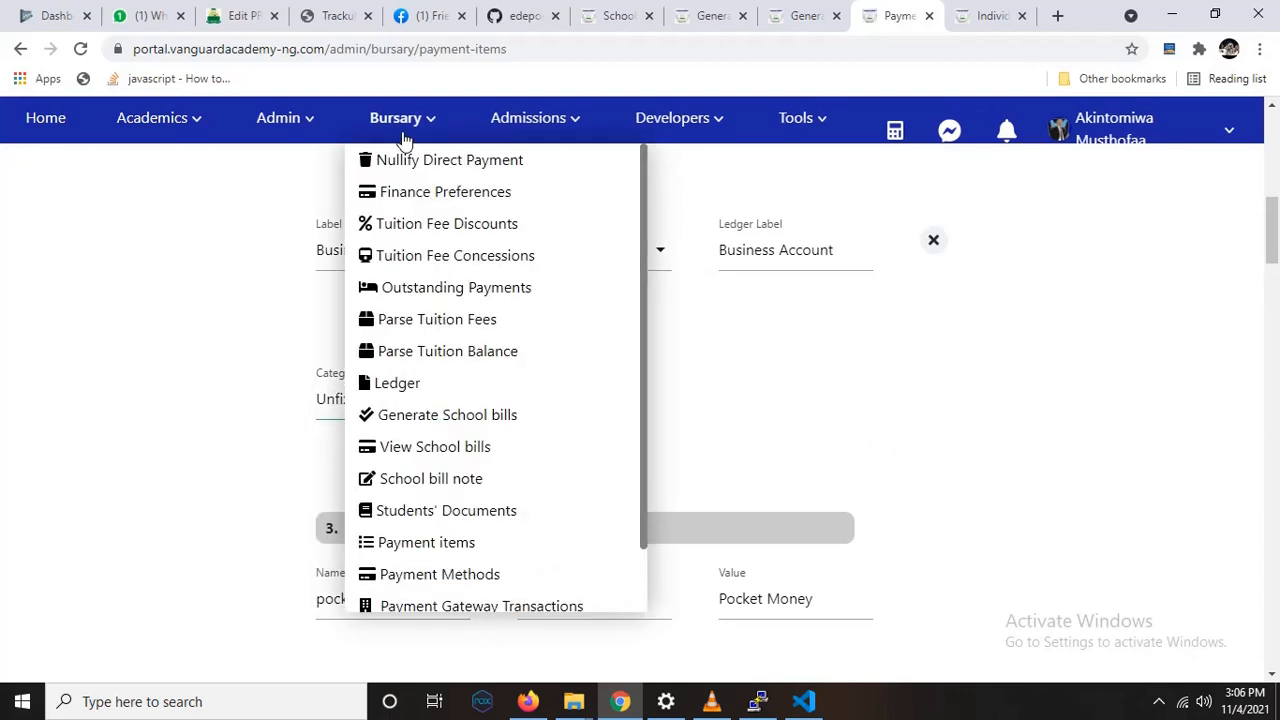
{"action": "right_click", "coordinate": [465, 422]}
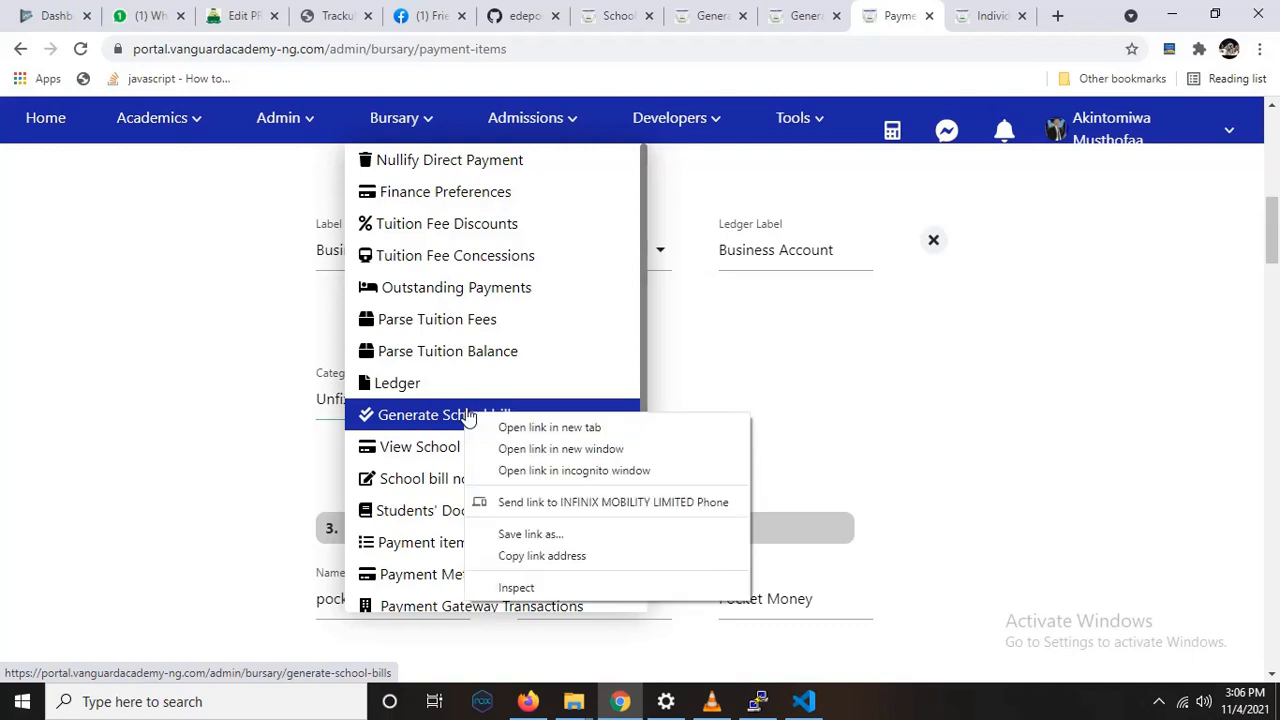
{"action": "left_click", "coordinate": [540, 423]}
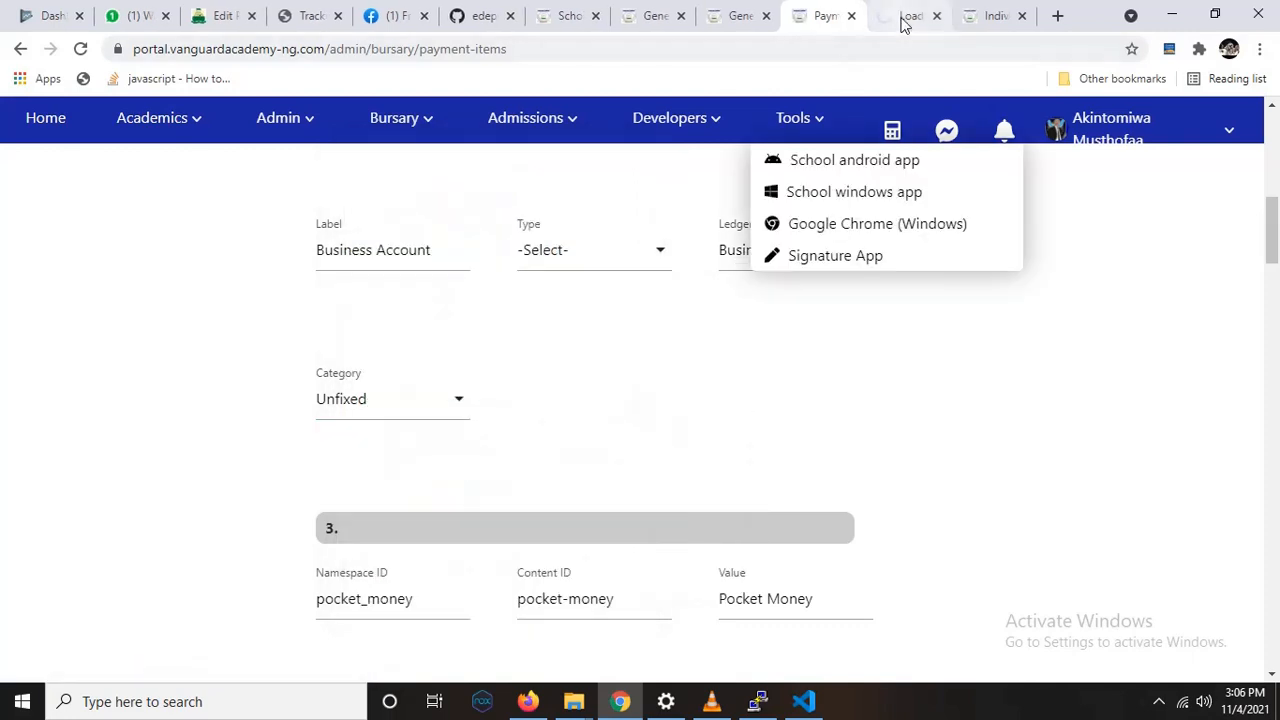
{"action": "left_click", "coordinate": [903, 18]}
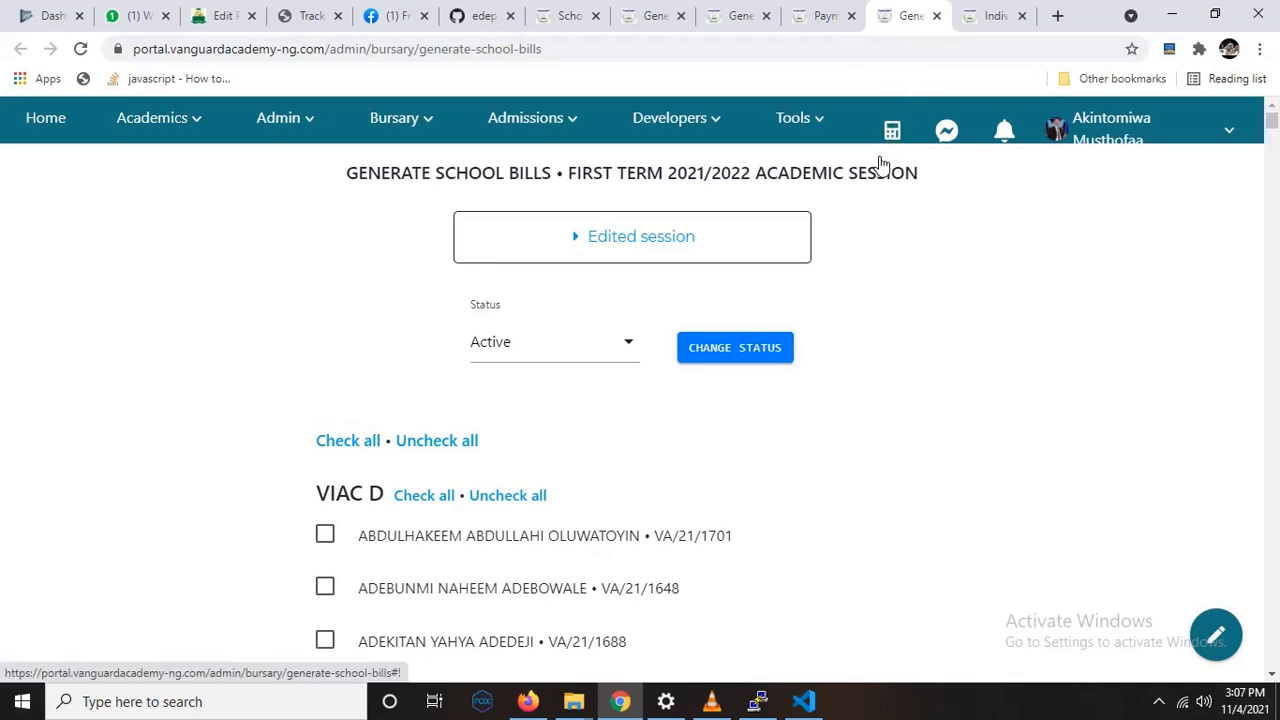
Step: View the bill items for a single student in class VIAC D, then close the bill dialog
{"action": "scroll", "coordinate": [891, 263], "scroll_direction": "down", "scroll_amount": 2}
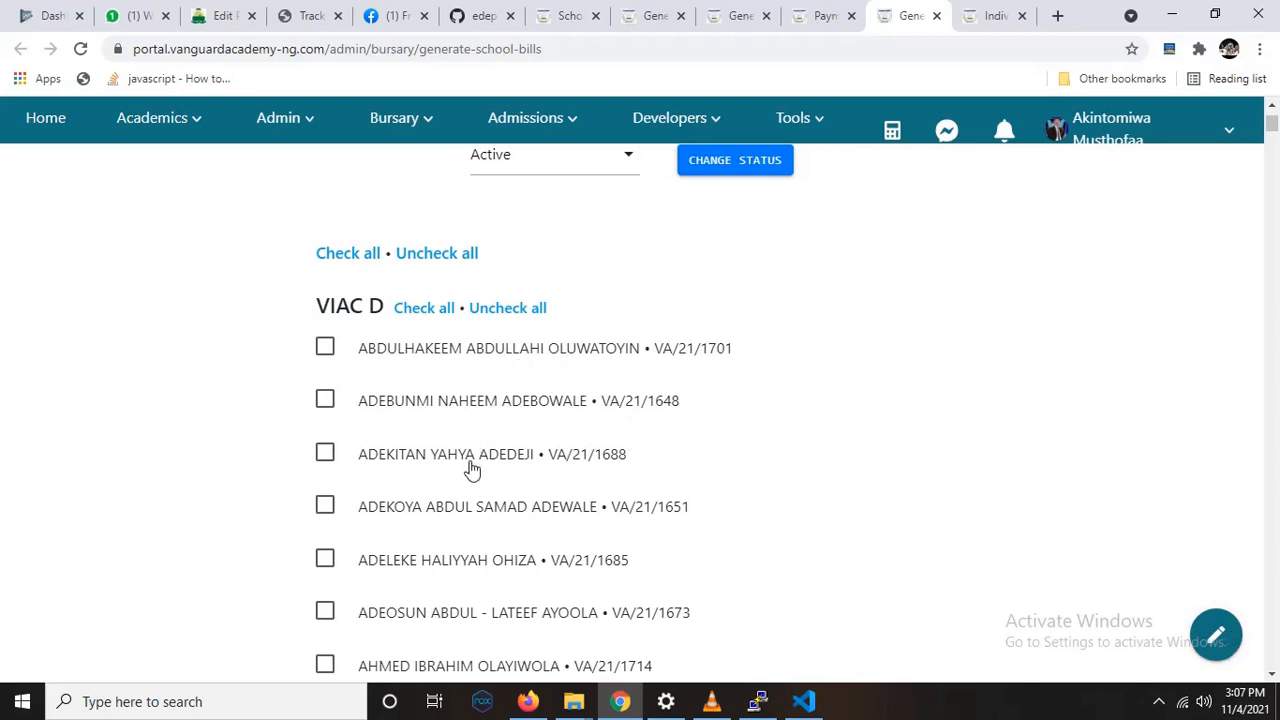
{"action": "scroll", "coordinate": [475, 500], "scroll_direction": "down", "scroll_amount": 3}
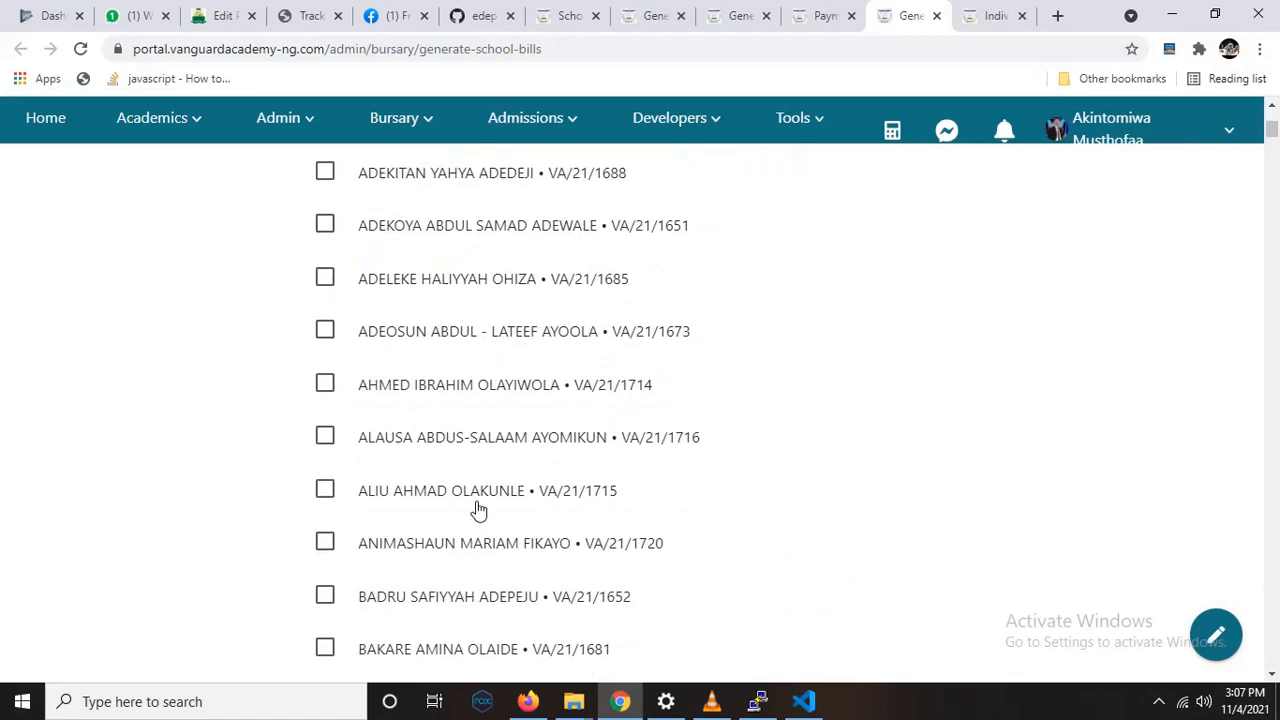
{"action": "left_click", "coordinate": [480, 503]}
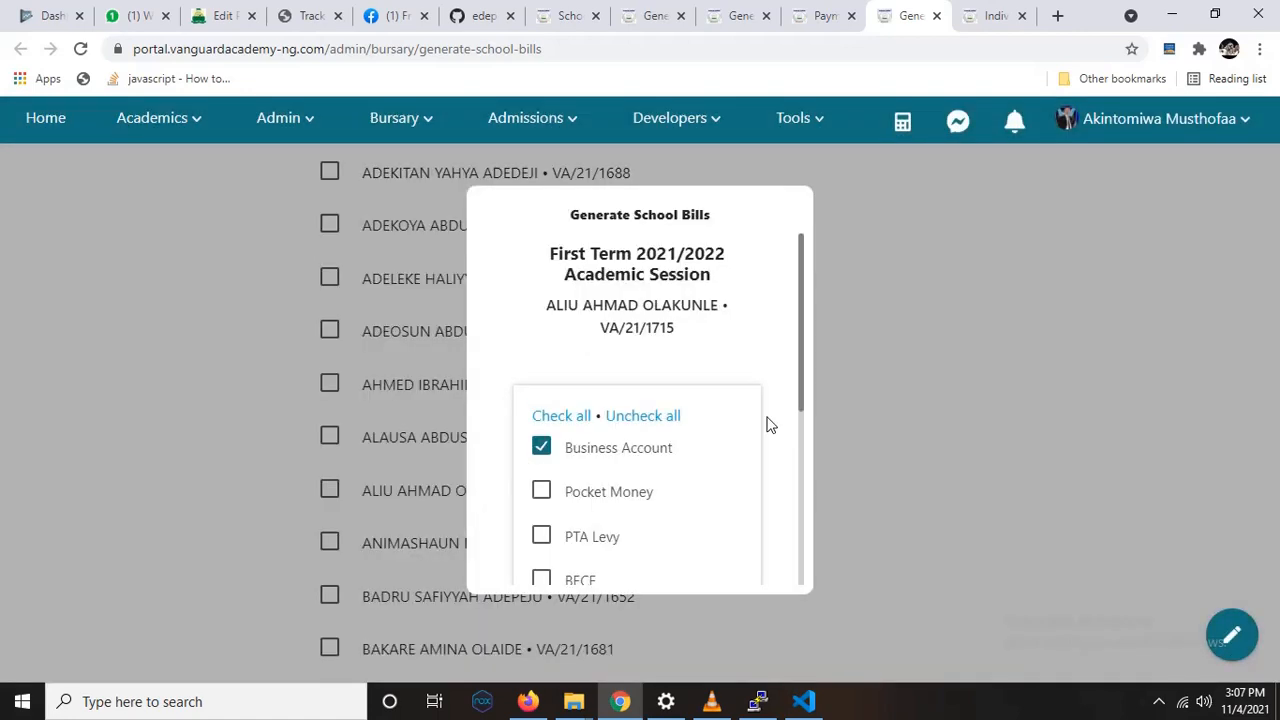
{"action": "left_click", "coordinate": [920, 433]}
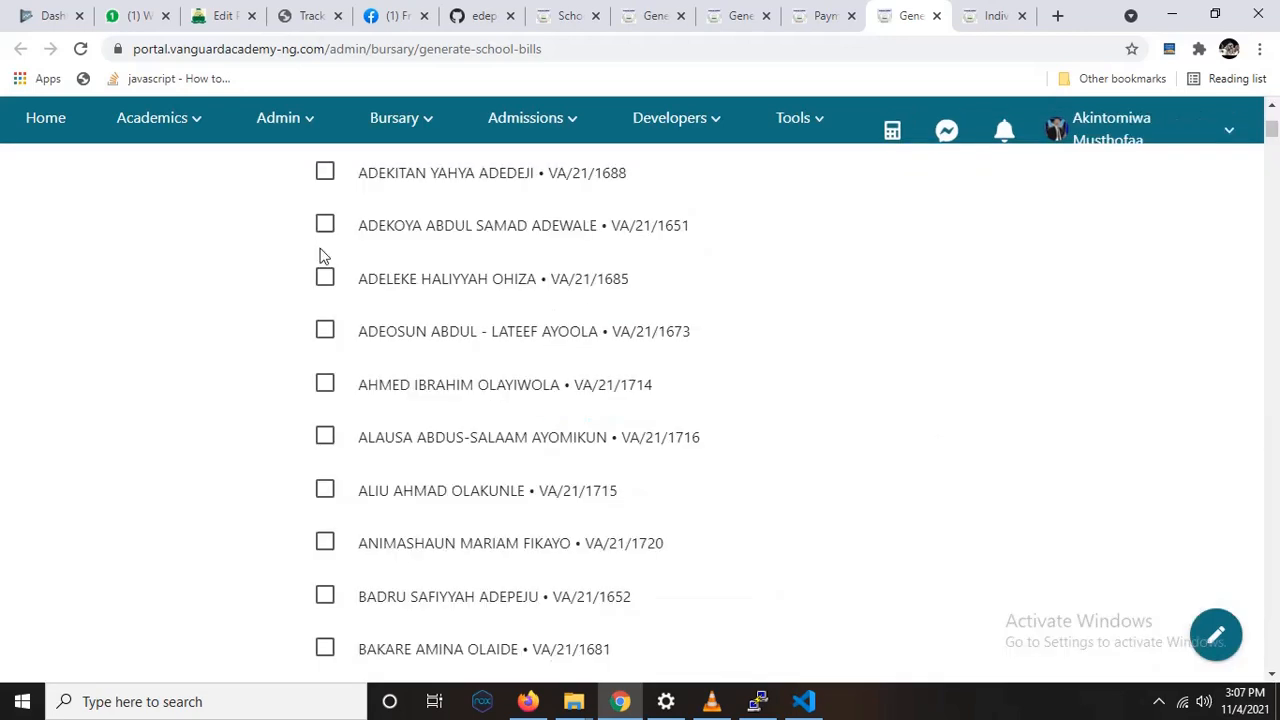
Step: Select all students in every class on the school bills page and check the selection across the classes
{"action": "scroll", "coordinate": [363, 249], "scroll_direction": "up", "scroll_amount": 4}
{"action": "scroll", "coordinate": [363, 249], "scroll_direction": "up", "scroll_amount": 1}
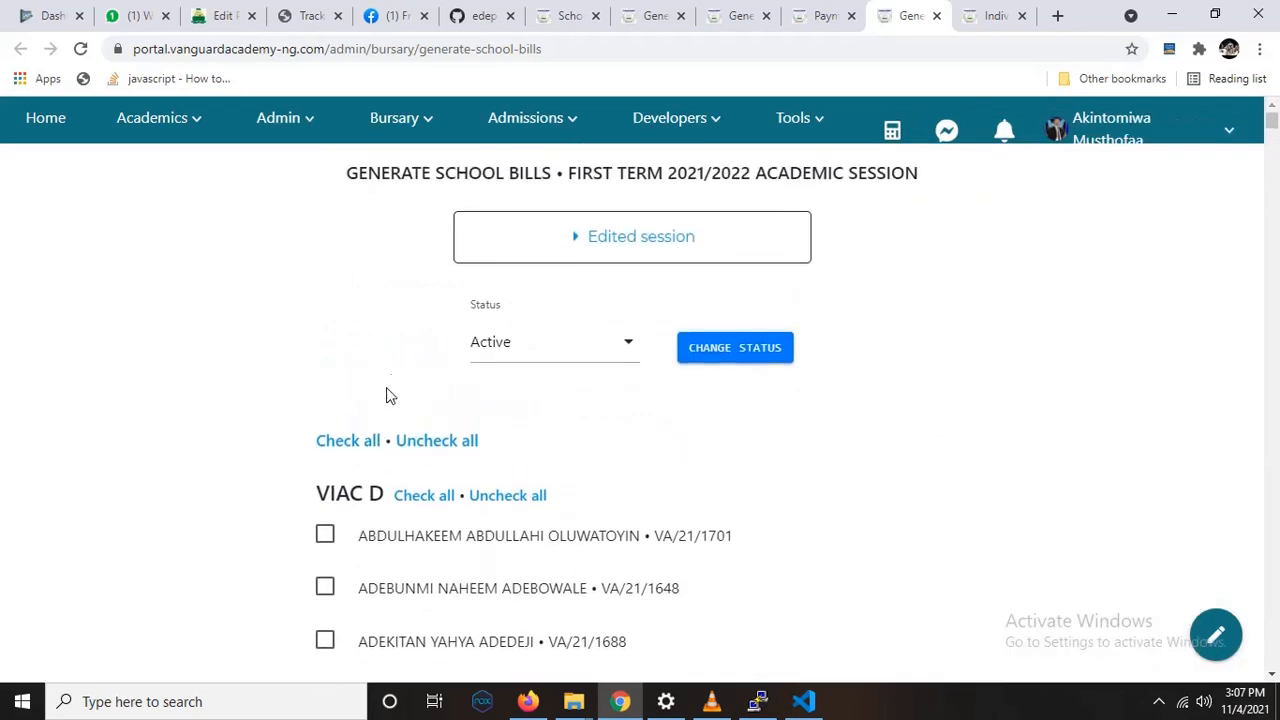
{"action": "left_click", "coordinate": [343, 441]}
{"action": "scroll", "coordinate": [360, 425], "scroll_direction": "down", "scroll_amount": 7}
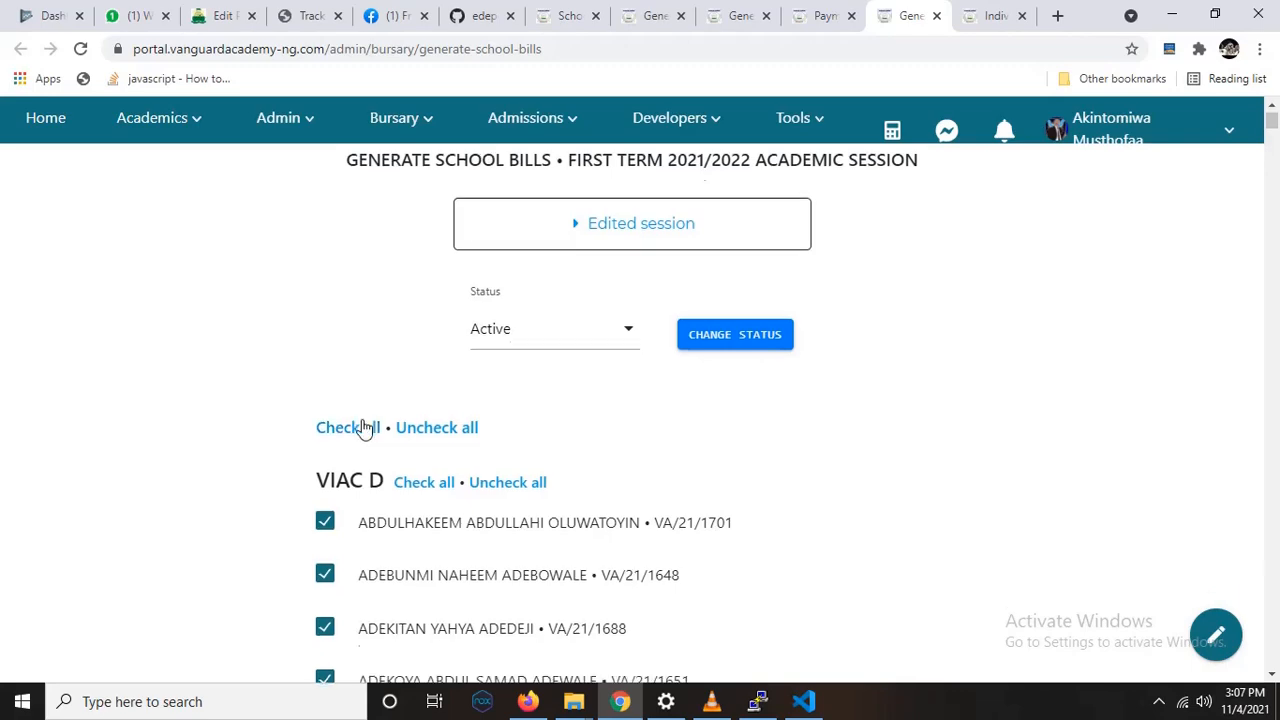
{"action": "scroll", "coordinate": [365, 425], "scroll_direction": "down", "scroll_amount": 15}
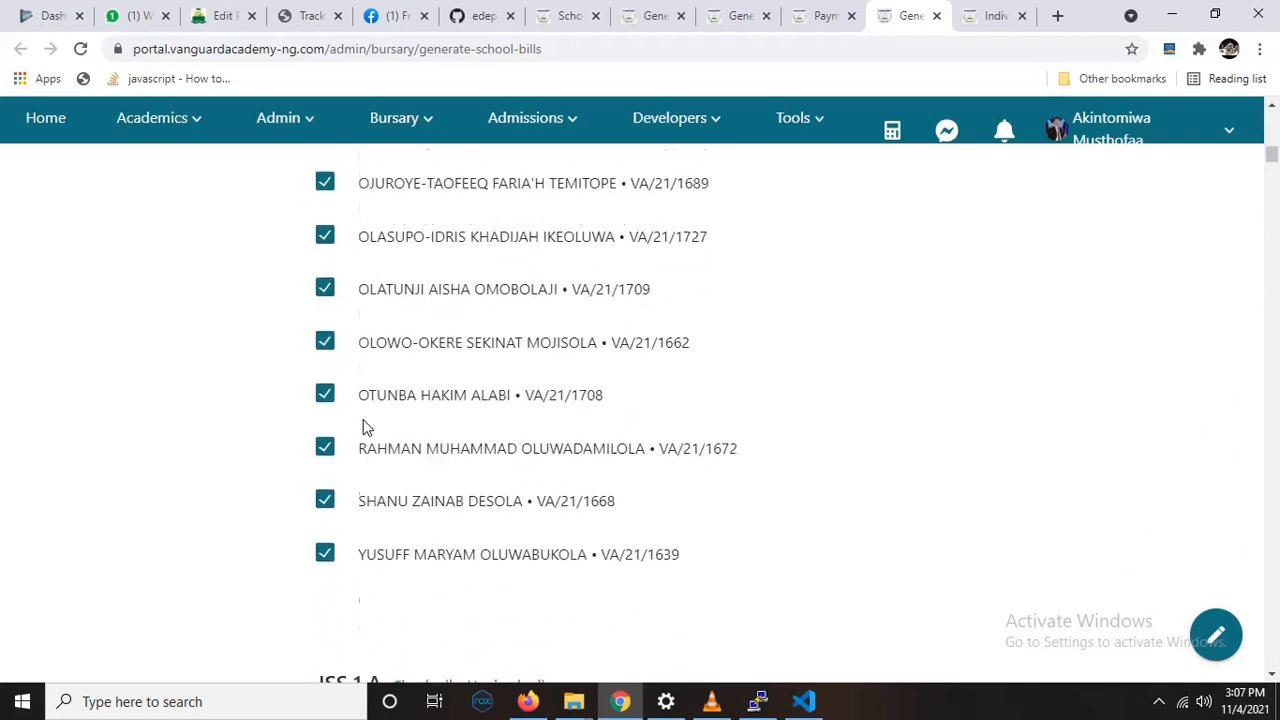
{"action": "scroll", "coordinate": [365, 425], "scroll_direction": "down", "scroll_amount": 7}
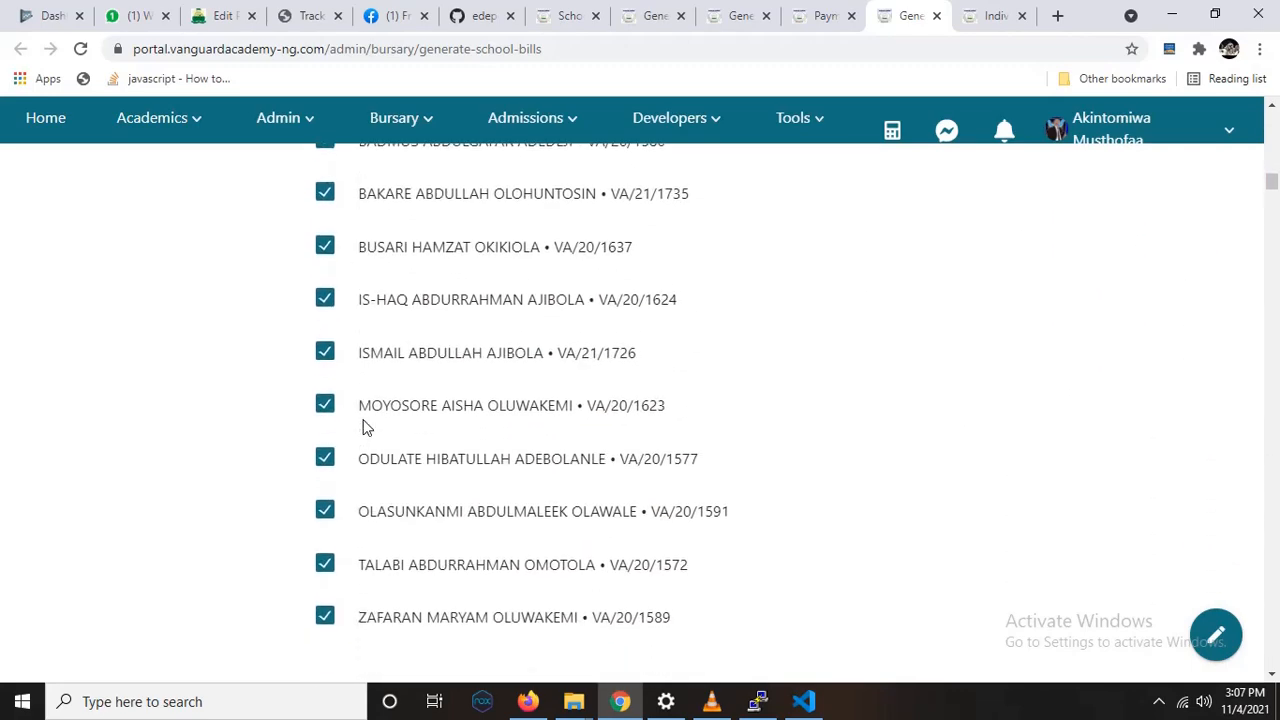
{"action": "scroll", "coordinate": [365, 427], "scroll_direction": "down", "scroll_amount": 15}
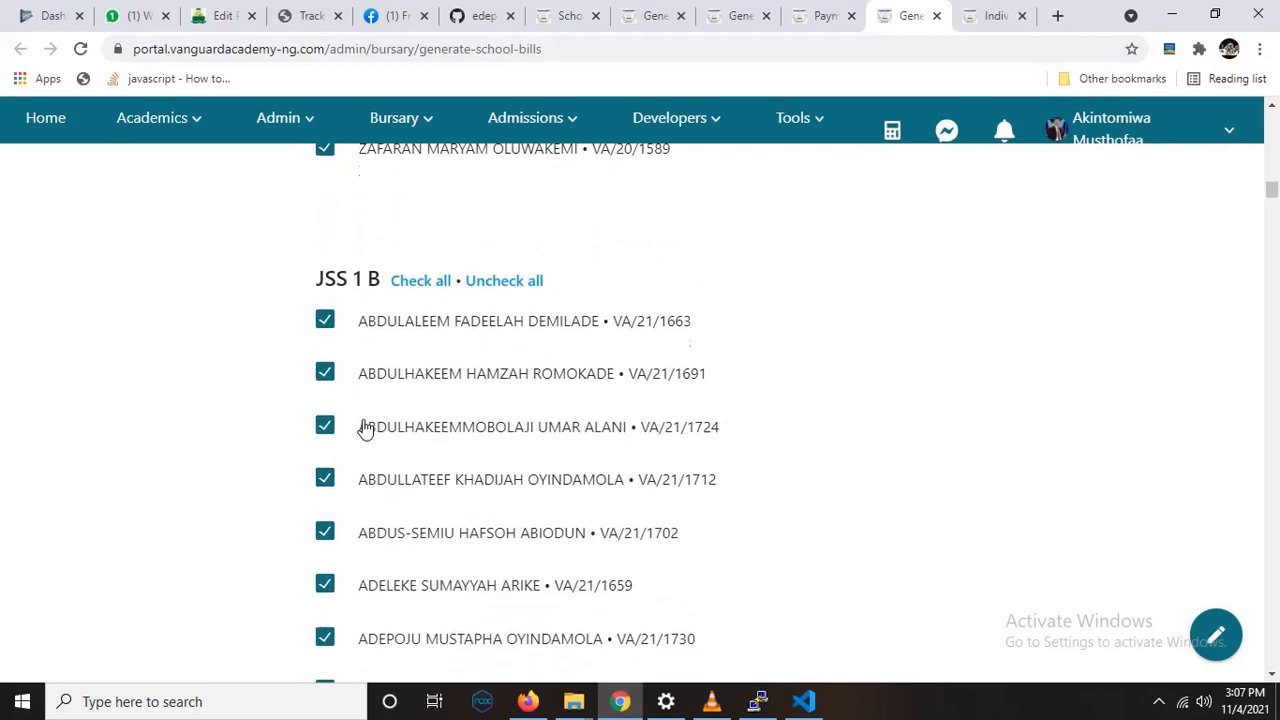
{"action": "scroll", "coordinate": [365, 428], "scroll_direction": "down", "scroll_amount": 4}
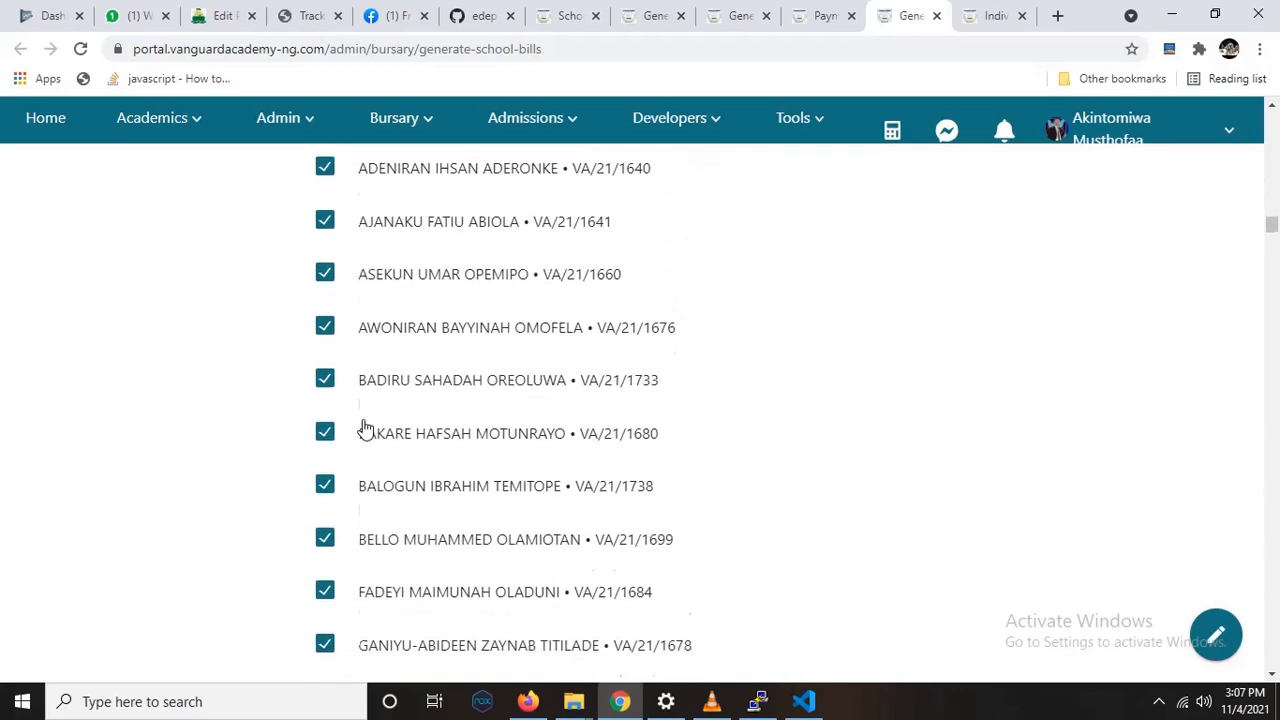
Step: Review the payment items offered in the bill dialog for all selected students, then close it
{"action": "left_click", "coordinate": [1212, 636]}
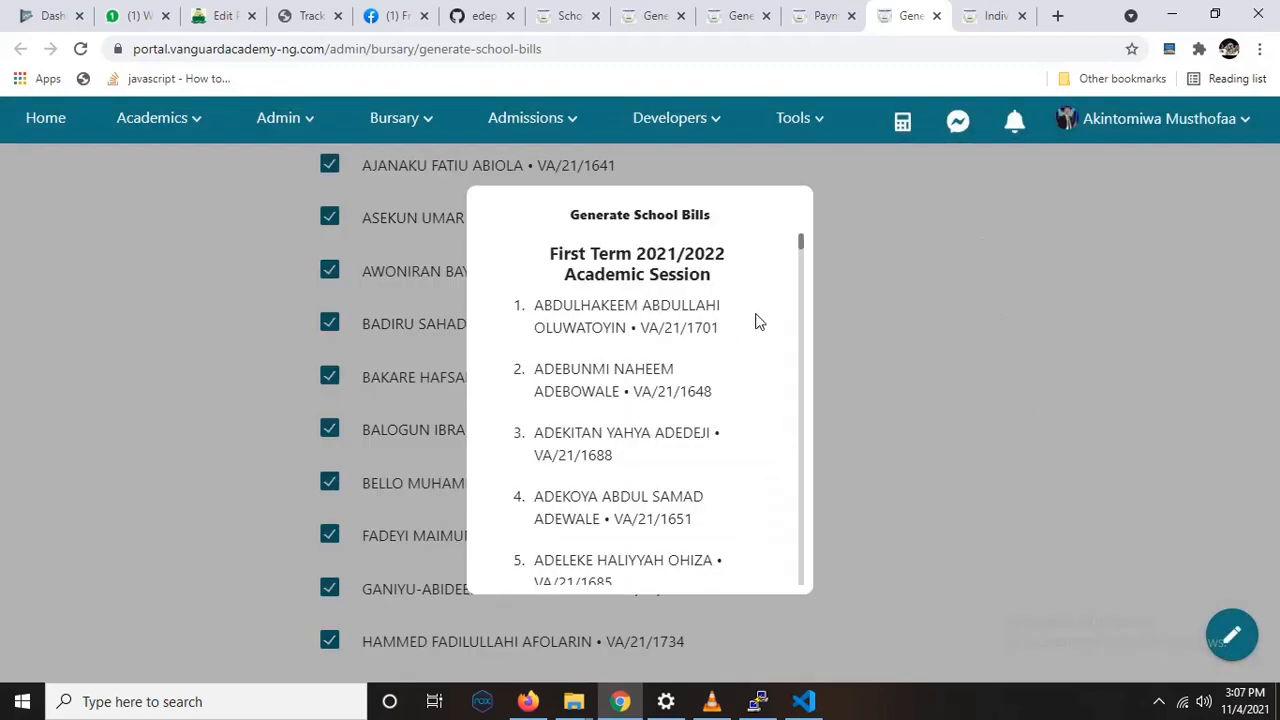
{"action": "left_click_drag", "start_coordinate": [800, 251], "coordinate": [801, 586]}
{"action": "scroll", "coordinate": [694, 417], "scroll_direction": "up", "scroll_amount": 2}
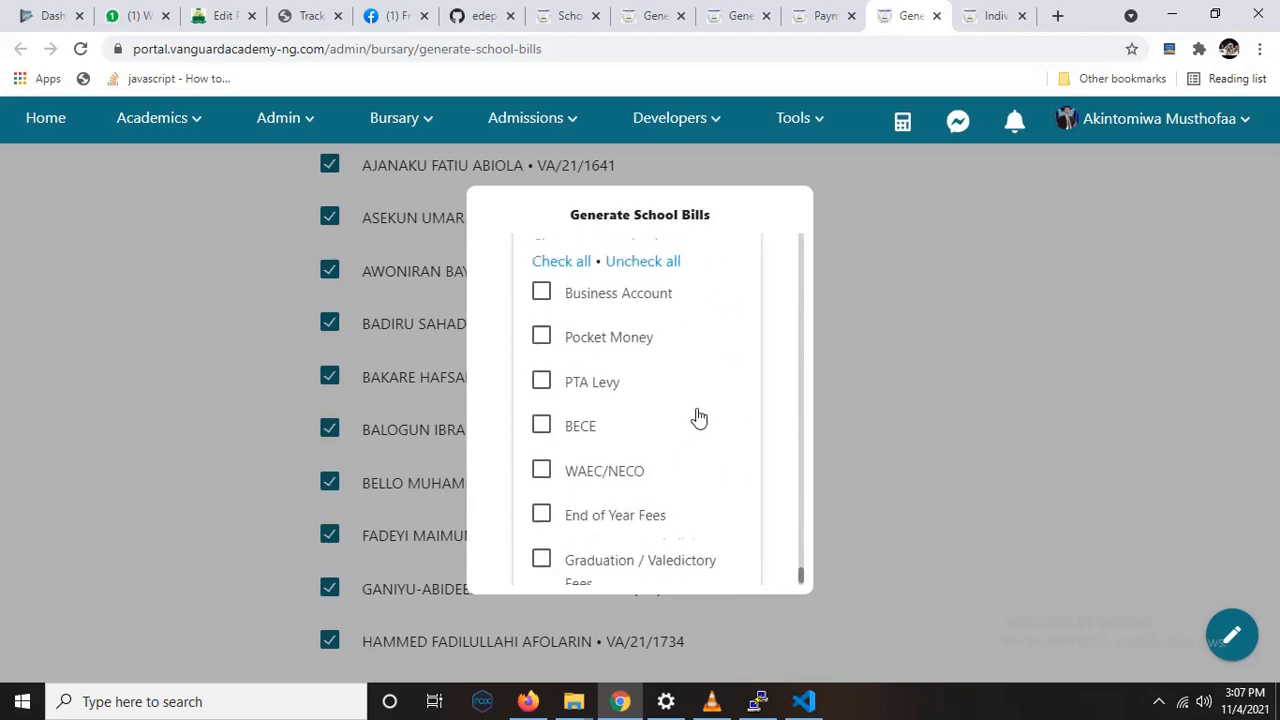
{"action": "scroll", "coordinate": [700, 415], "scroll_direction": "up", "scroll_amount": 2}
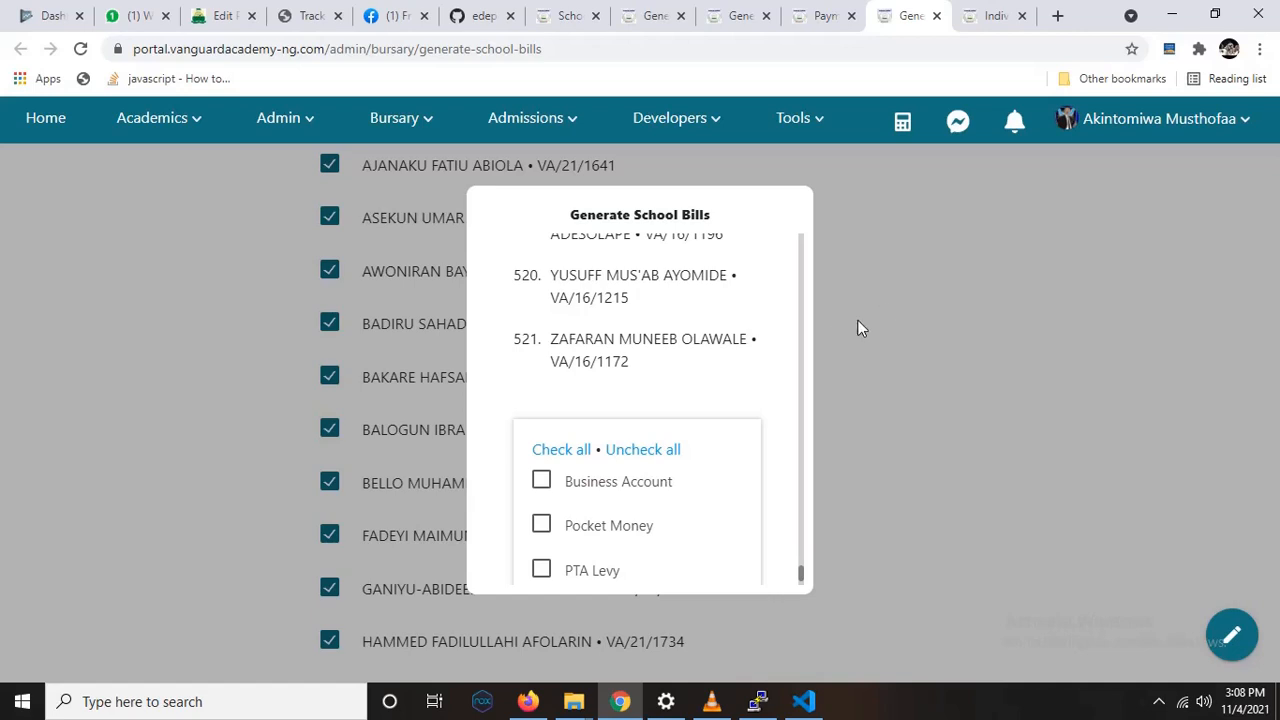
{"action": "left_click", "coordinate": [876, 350]}
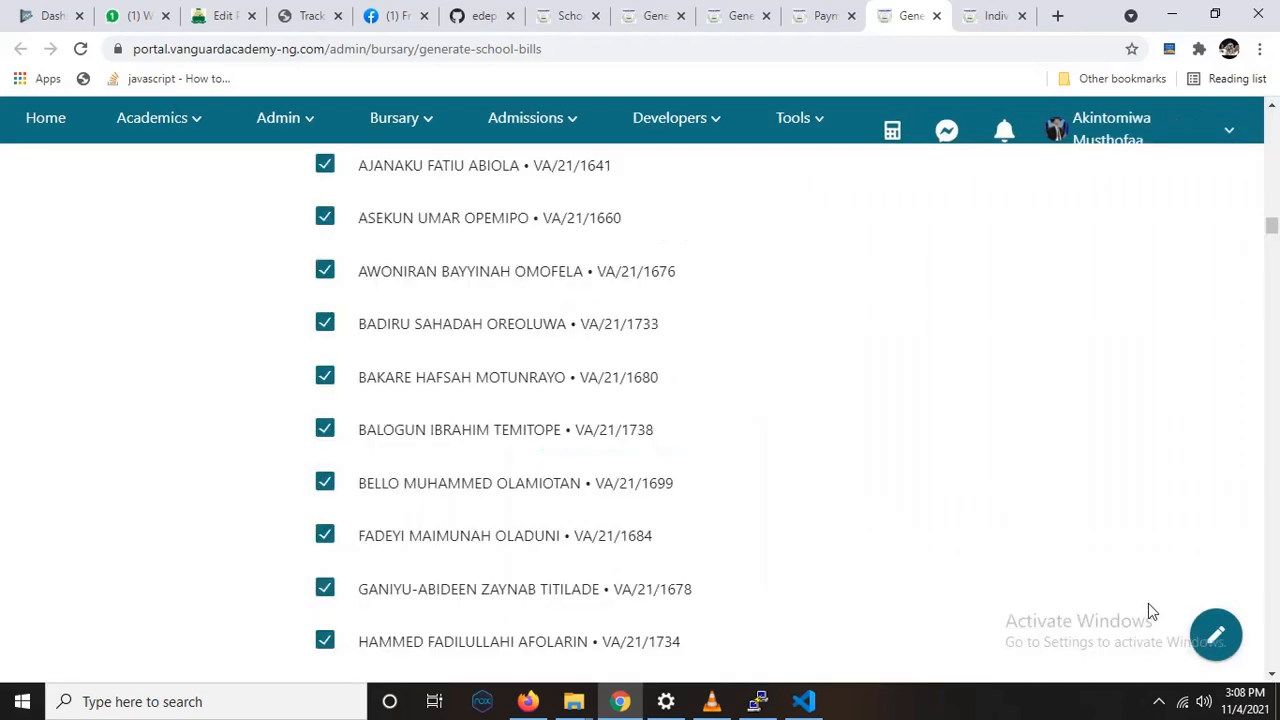
Step: Open the bill dialog for all selected students and choose PTA Levy, End of Year Fees and Graduation / Valedictory Fees as payment items
{"action": "left_click", "coordinate": [1214, 634]}
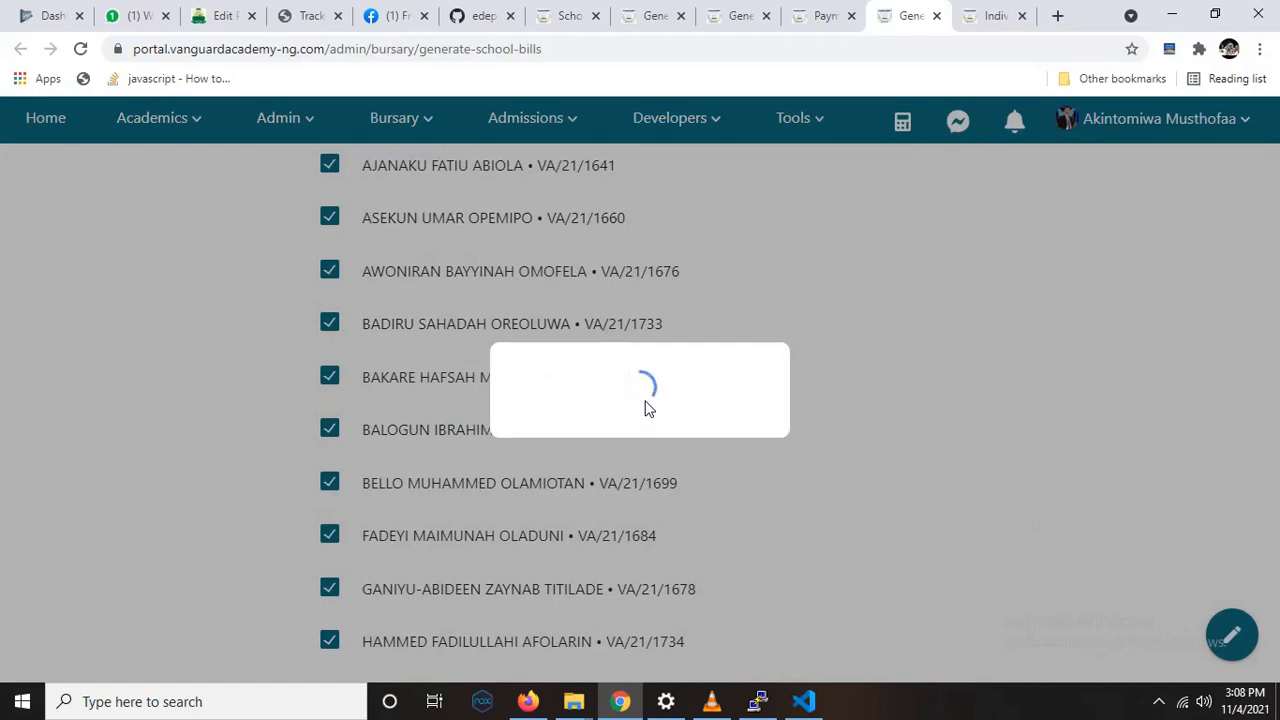
{"action": "scroll", "coordinate": [640, 360], "scroll_direction": "down", "scroll_amount": 4}
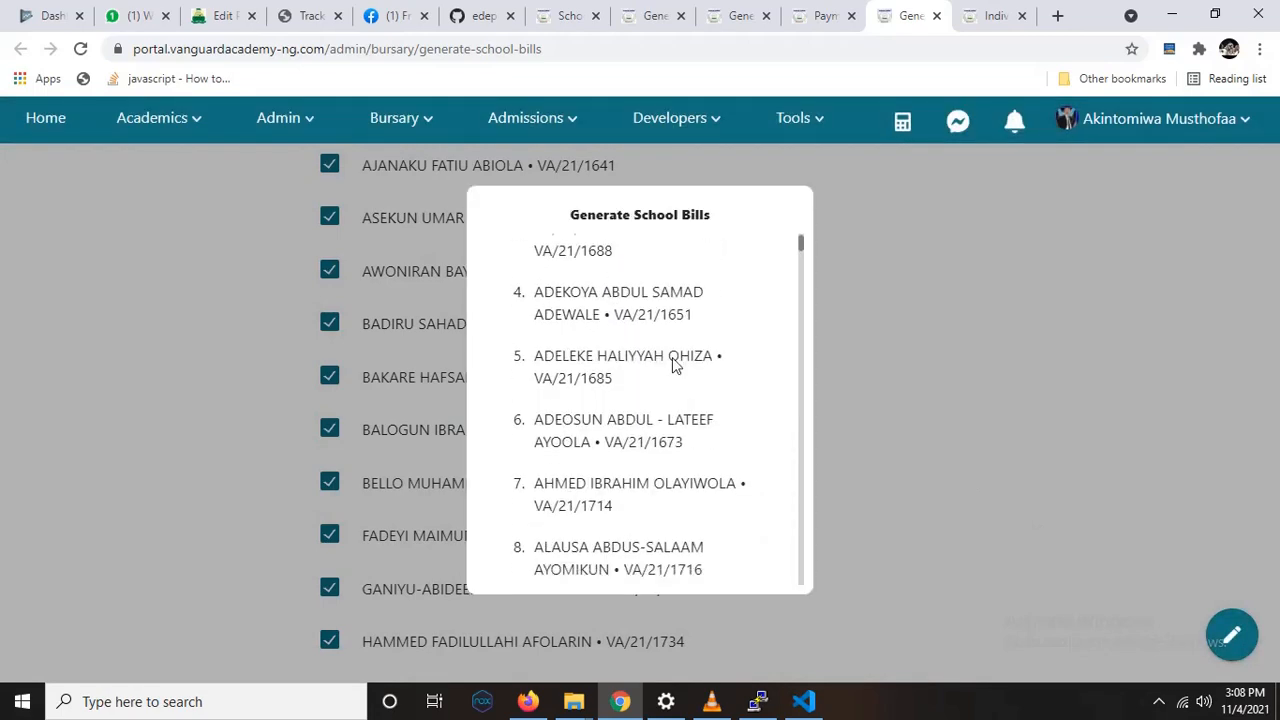
{"action": "left_click_drag", "start_coordinate": [805, 250], "coordinate": [819, 568]}
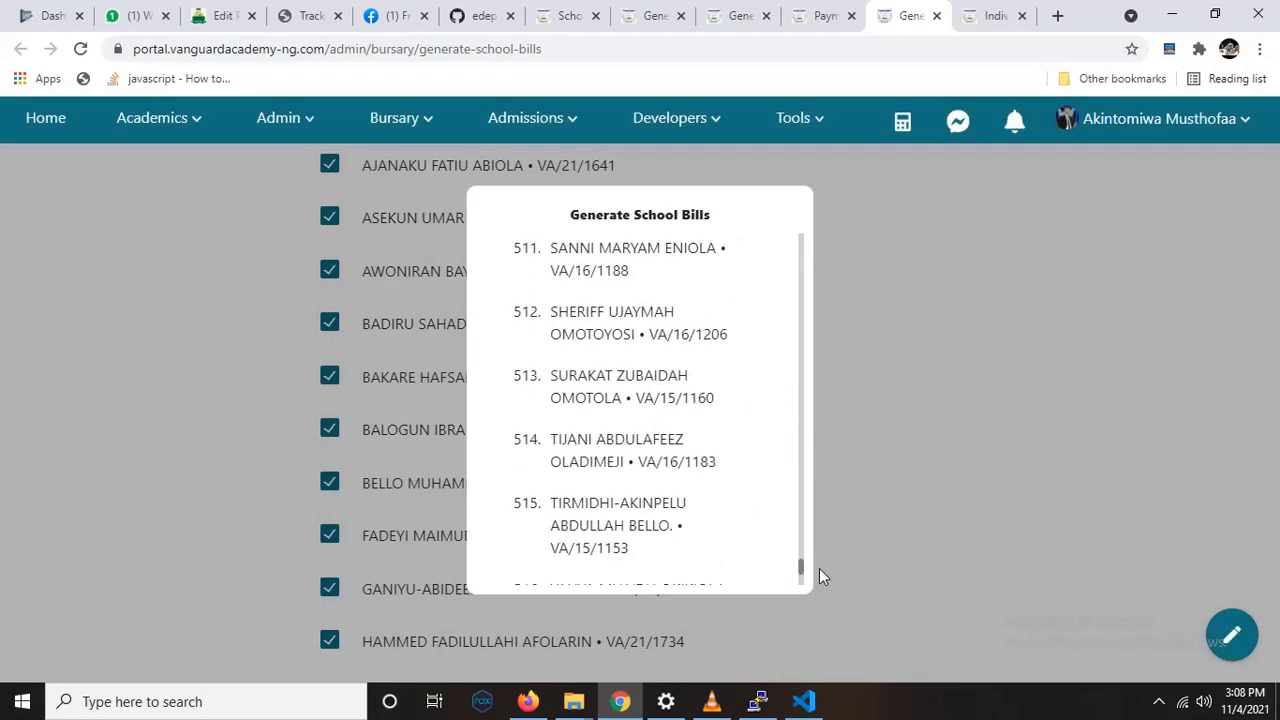
{"action": "scroll", "coordinate": [694, 457], "scroll_direction": "down", "scroll_amount": 5}
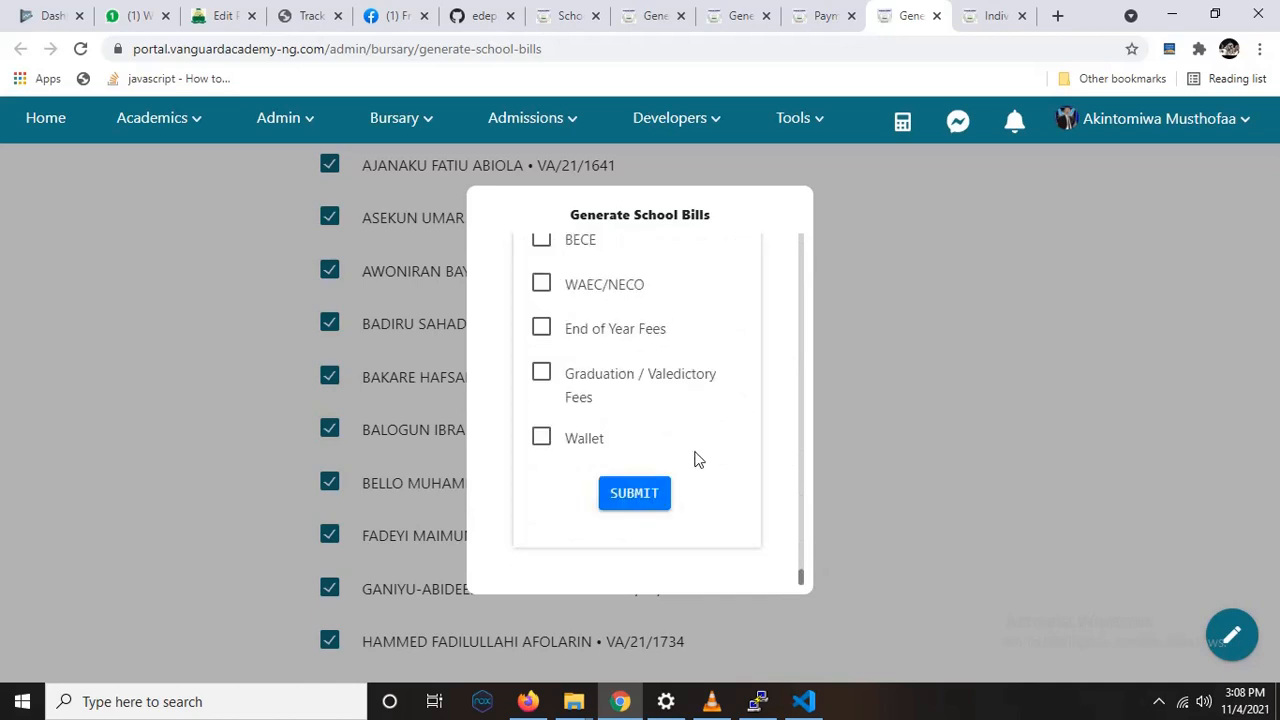
{"action": "scroll", "coordinate": [646, 310], "scroll_direction": "up", "scroll_amount": 2}
{"action": "scroll", "coordinate": [646, 316], "scroll_direction": "up", "scroll_amount": 1}
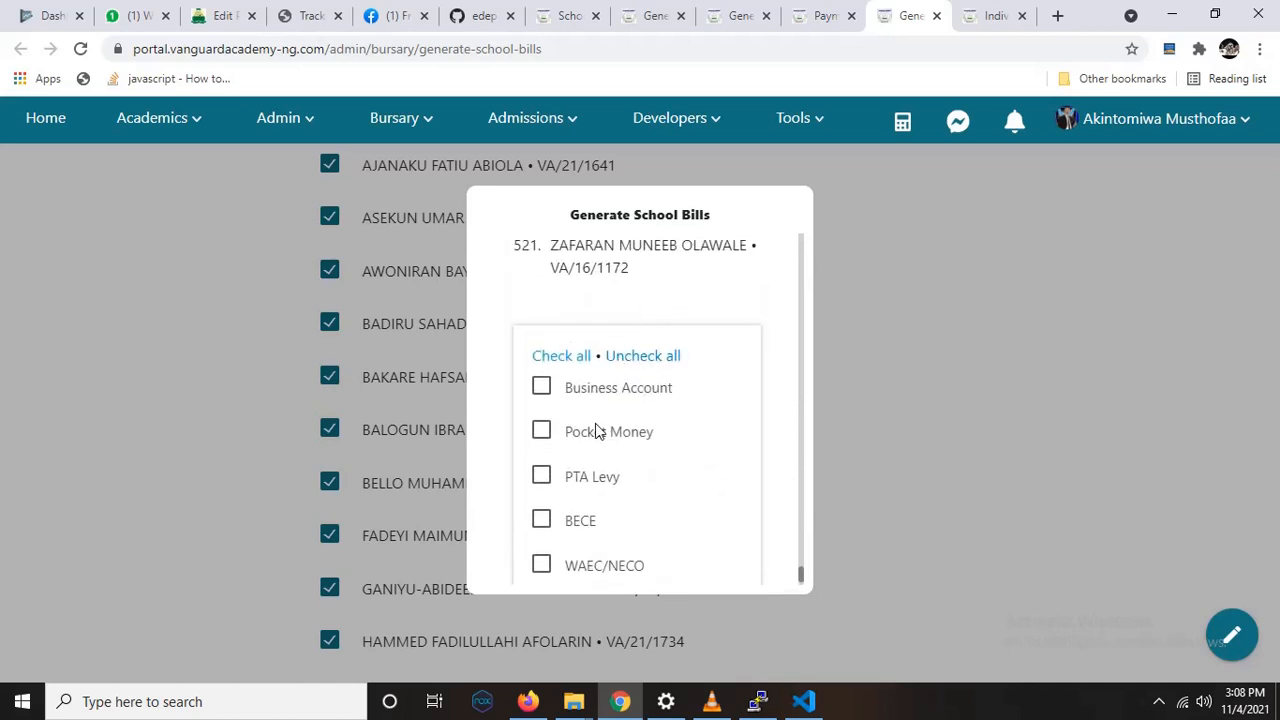
{"action": "left_click", "coordinate": [590, 480]}
{"action": "scroll", "coordinate": [609, 560], "scroll_direction": "down", "scroll_amount": 3}
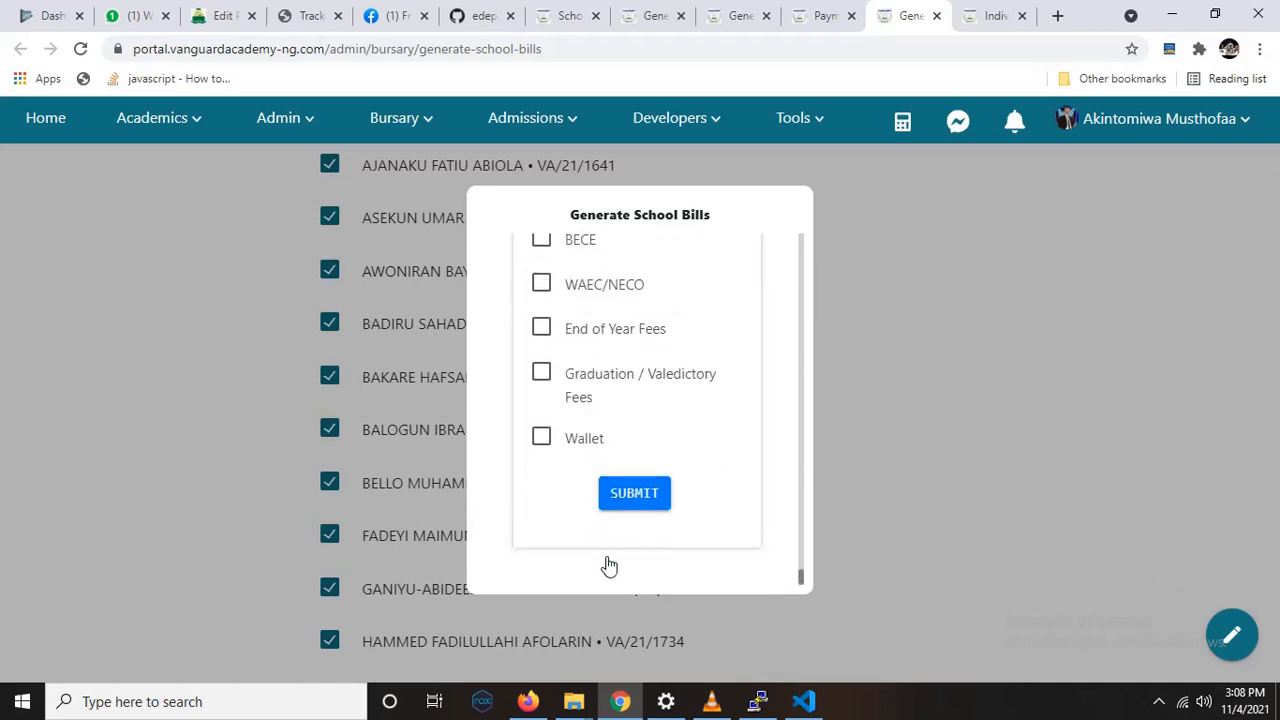
{"action": "left_click", "coordinate": [596, 334]}
{"action": "left_click", "coordinate": [588, 392]}
{"action": "scroll", "coordinate": [603, 424], "scroll_direction": "up", "scroll_amount": 3}
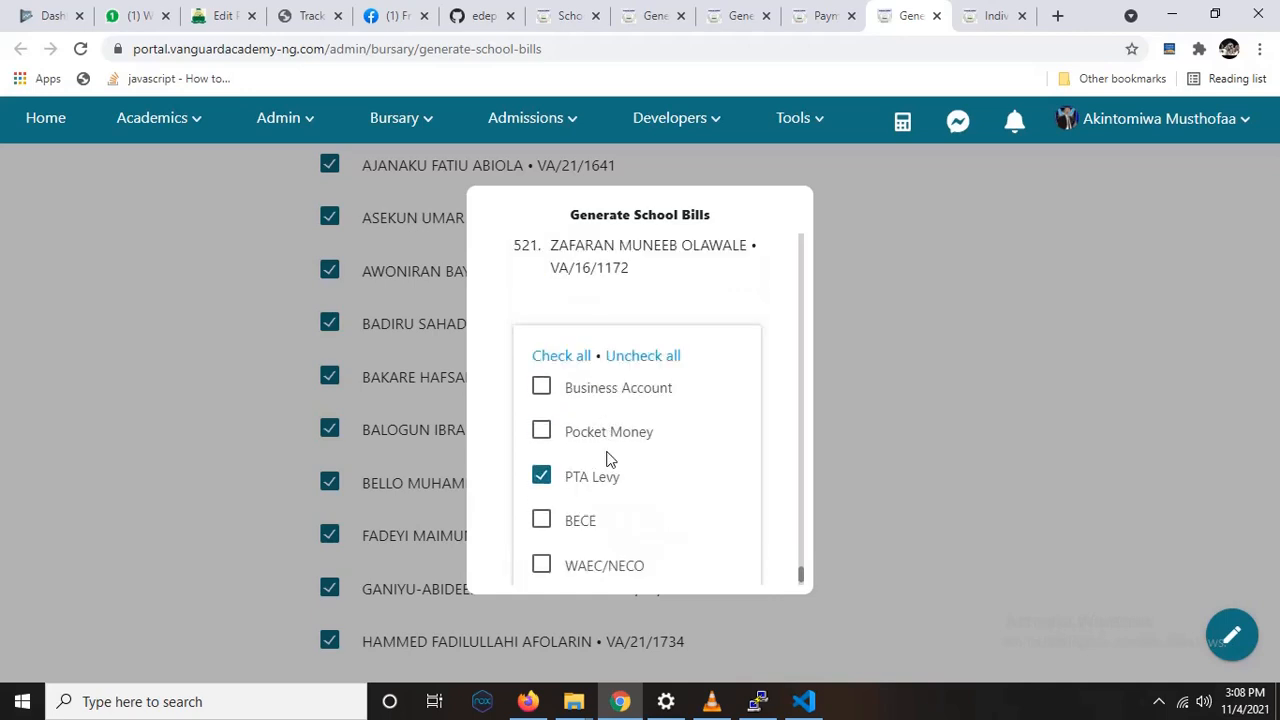
Step: Recheck the chosen payment items, leaving Business Account unselected, and generate the school bills for all selected students
{"action": "left_click", "coordinate": [605, 395]}
{"action": "left_click", "coordinate": [605, 395]}
{"action": "scroll", "coordinate": [608, 417], "scroll_direction": "down", "scroll_amount": 3}
{"action": "scroll", "coordinate": [608, 414], "scroll_direction": "up", "scroll_amount": 1}
{"action": "scroll", "coordinate": [612, 430], "scroll_direction": "down", "scroll_amount": 1}
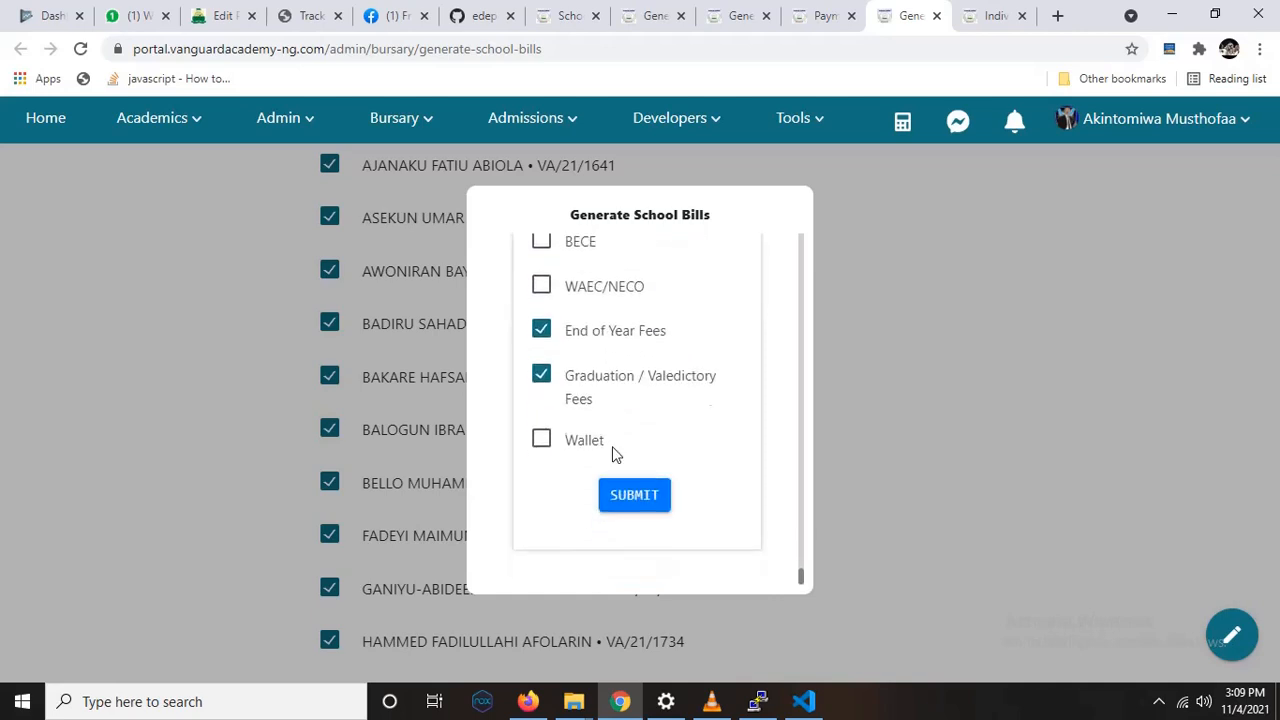
{"action": "left_click", "coordinate": [630, 508]}
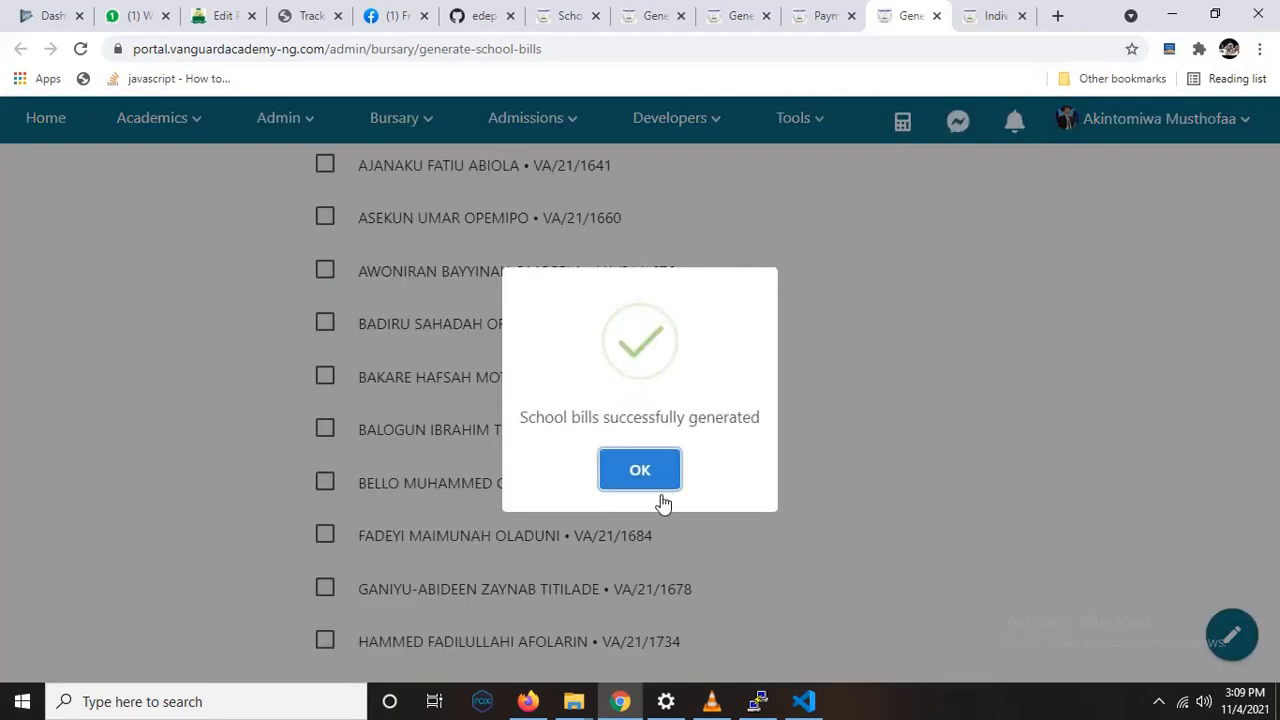
{"action": "left_click", "coordinate": [655, 482]}
Step: Review the bill items of a single student in the class listed above JSS 1 C, then close the dialog
{"action": "scroll", "coordinate": [711, 306], "scroll_direction": "up", "scroll_amount": 6}
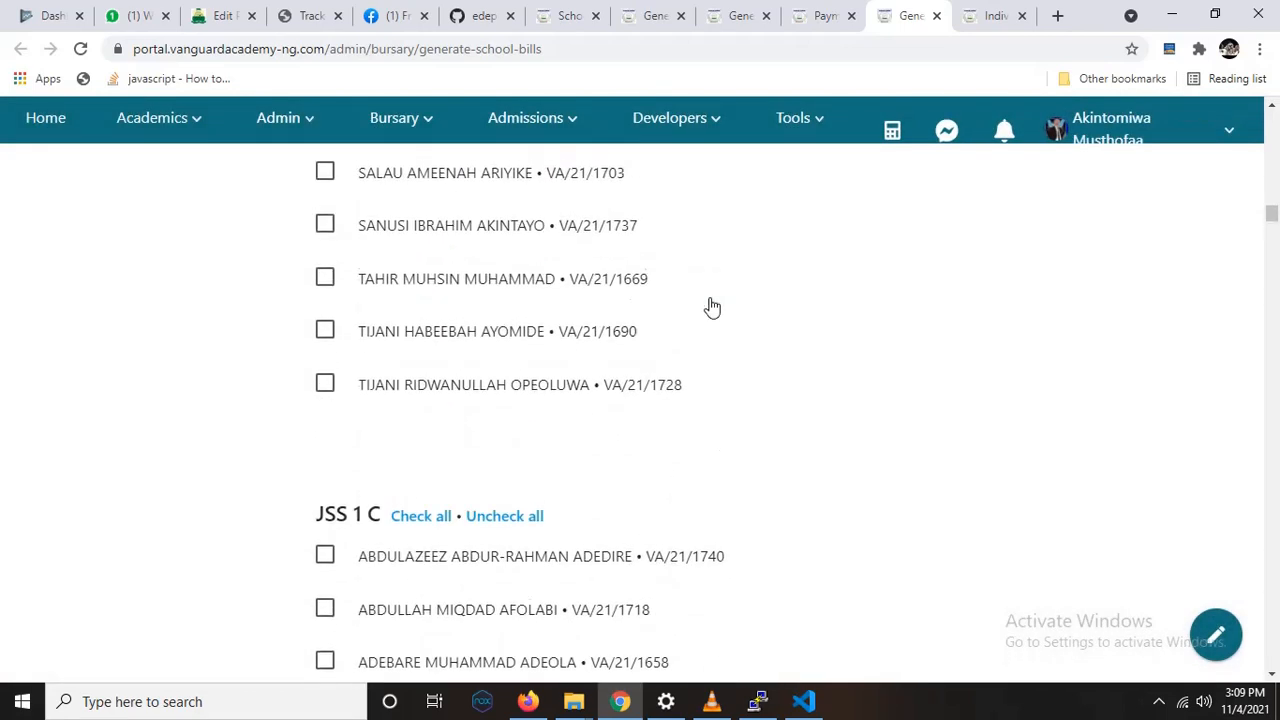
{"action": "left_click", "coordinate": [515, 281]}
{"action": "scroll", "coordinate": [621, 447], "scroll_direction": "down", "scroll_amount": 3}
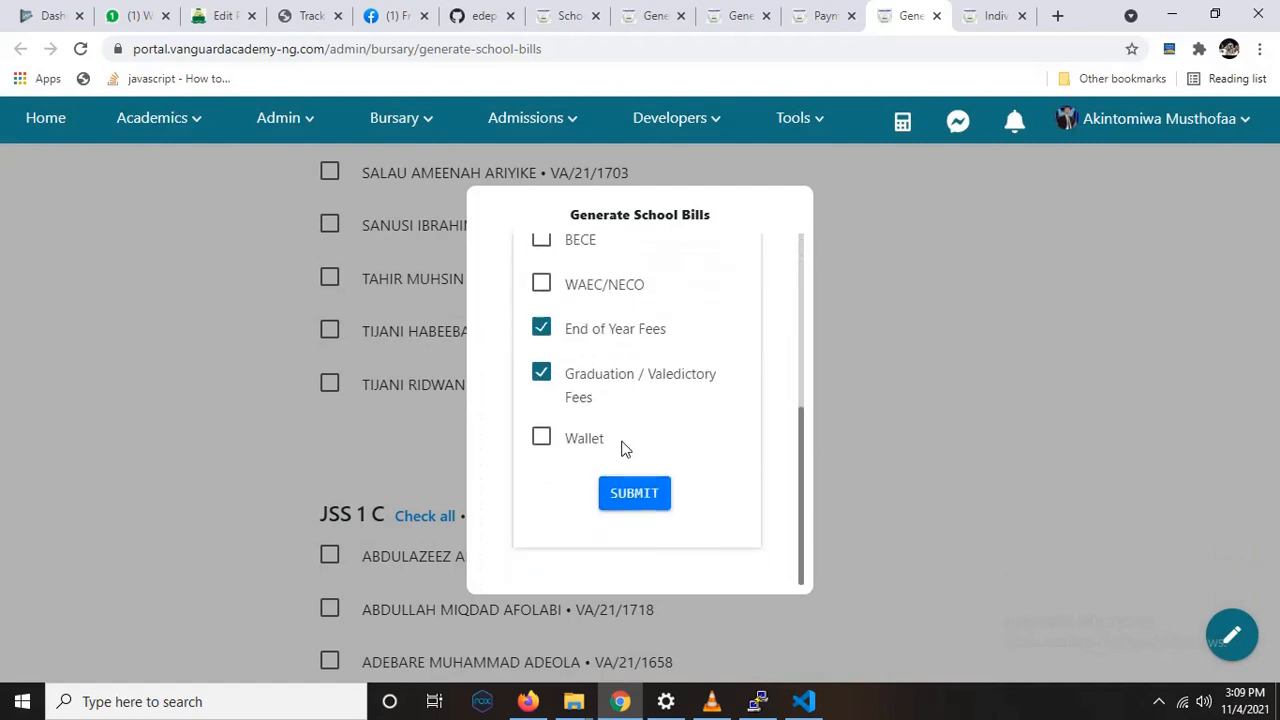
{"action": "scroll", "coordinate": [621, 447], "scroll_direction": "up", "scroll_amount": 2}
{"action": "scroll", "coordinate": [621, 447], "scroll_direction": "down", "scroll_amount": 2}
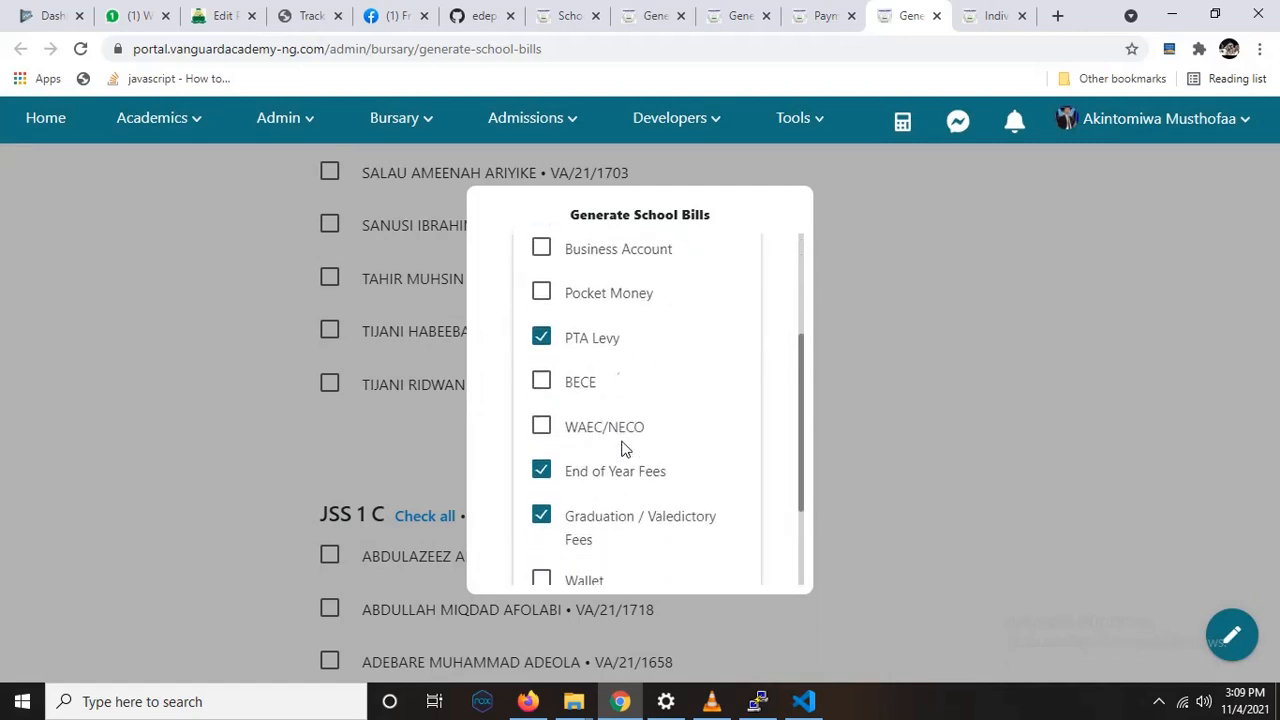
{"action": "left_click", "coordinate": [883, 385]}
Step: Open the bill dialog for another student higher up in the same class and review the payment items
{"action": "scroll", "coordinate": [846, 323], "scroll_direction": "up", "scroll_amount": 4}
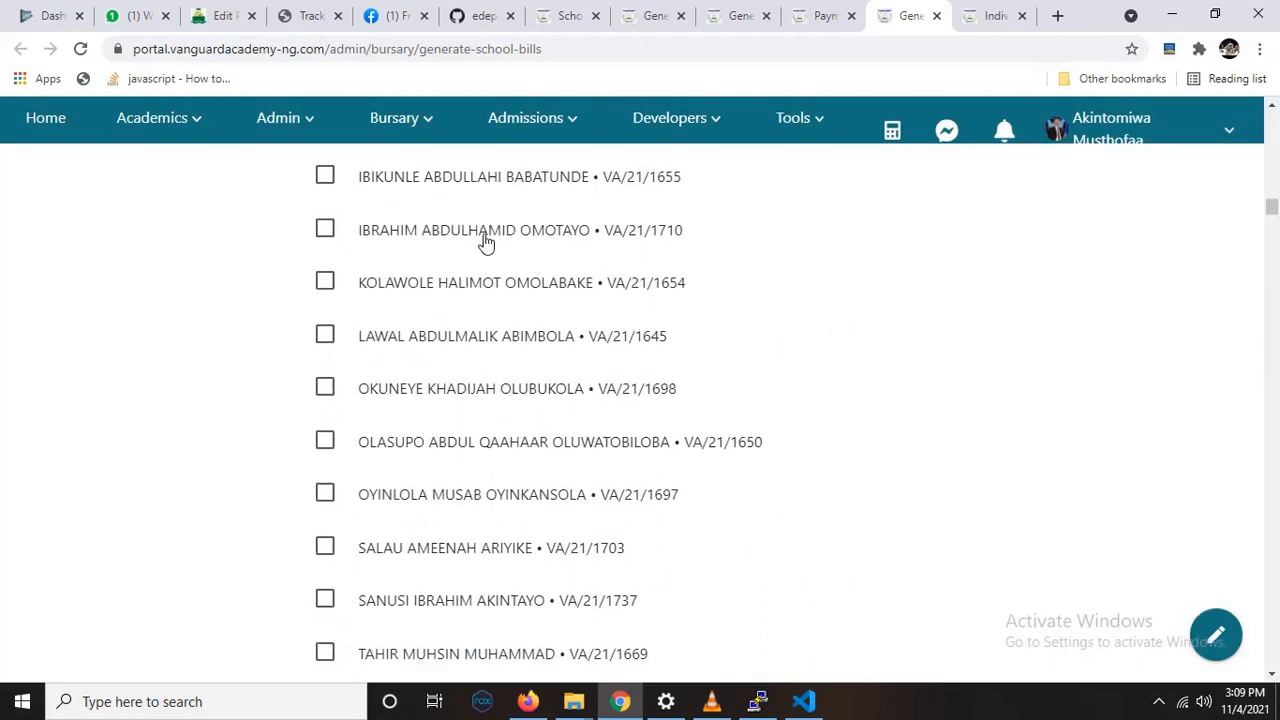
{"action": "left_click", "coordinate": [485, 241]}
{"action": "scroll", "coordinate": [620, 451], "scroll_direction": "down", "scroll_amount": 4}
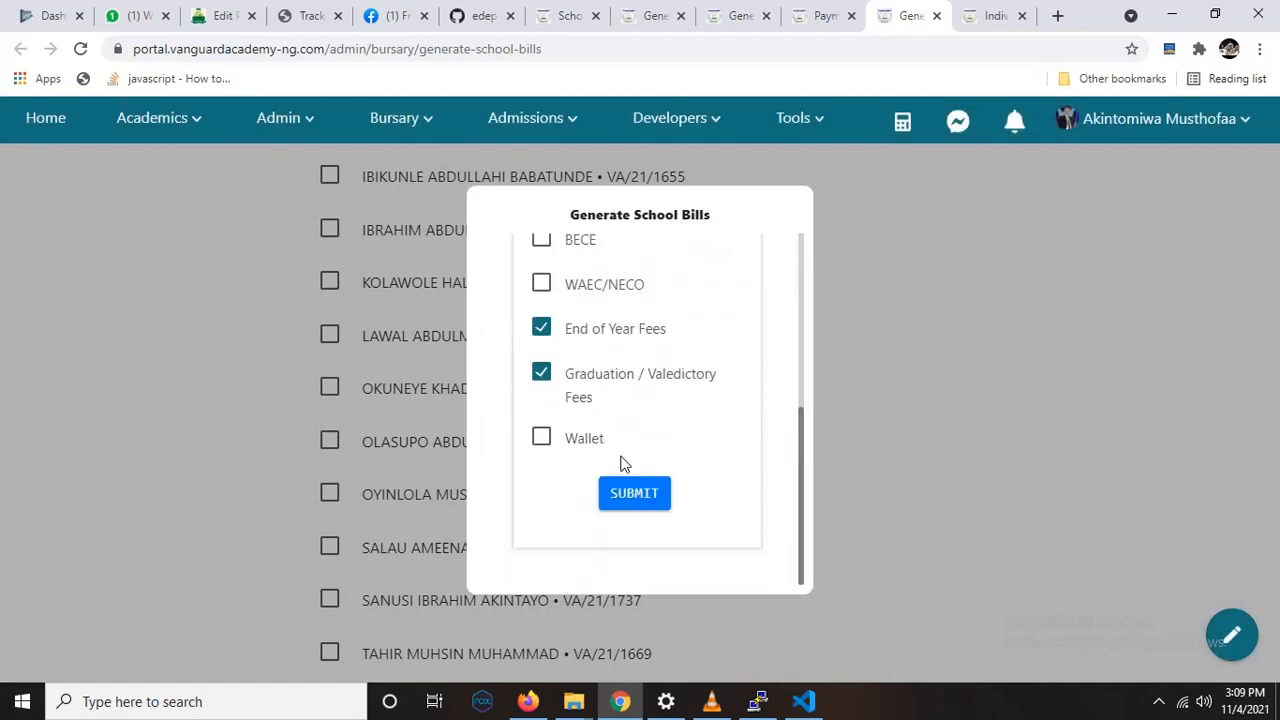
{"action": "scroll", "coordinate": [621, 458], "scroll_direction": "up", "scroll_amount": 4}
{"action": "scroll", "coordinate": [626, 450], "scroll_direction": "down", "scroll_amount": 4}
{"action": "scroll", "coordinate": [651, 378], "scroll_direction": "up", "scroll_amount": 1}
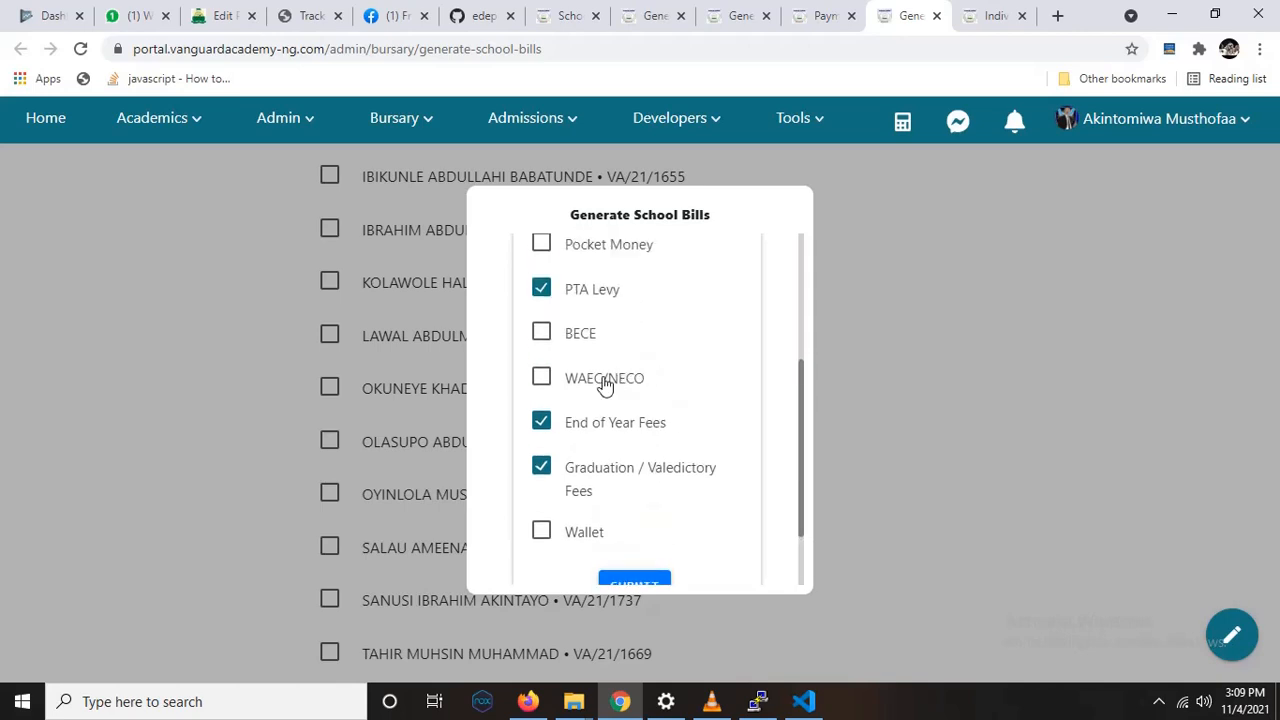
Step: Add WAEC/NECO and remove PTA Levy for this student, then generate the updated school bill
{"action": "left_click", "coordinate": [542, 378]}
{"action": "left_click", "coordinate": [550, 289]}
{"action": "scroll", "coordinate": [610, 470], "scroll_direction": "down", "scroll_amount": 1}
{"action": "left_click", "coordinate": [615, 500]}
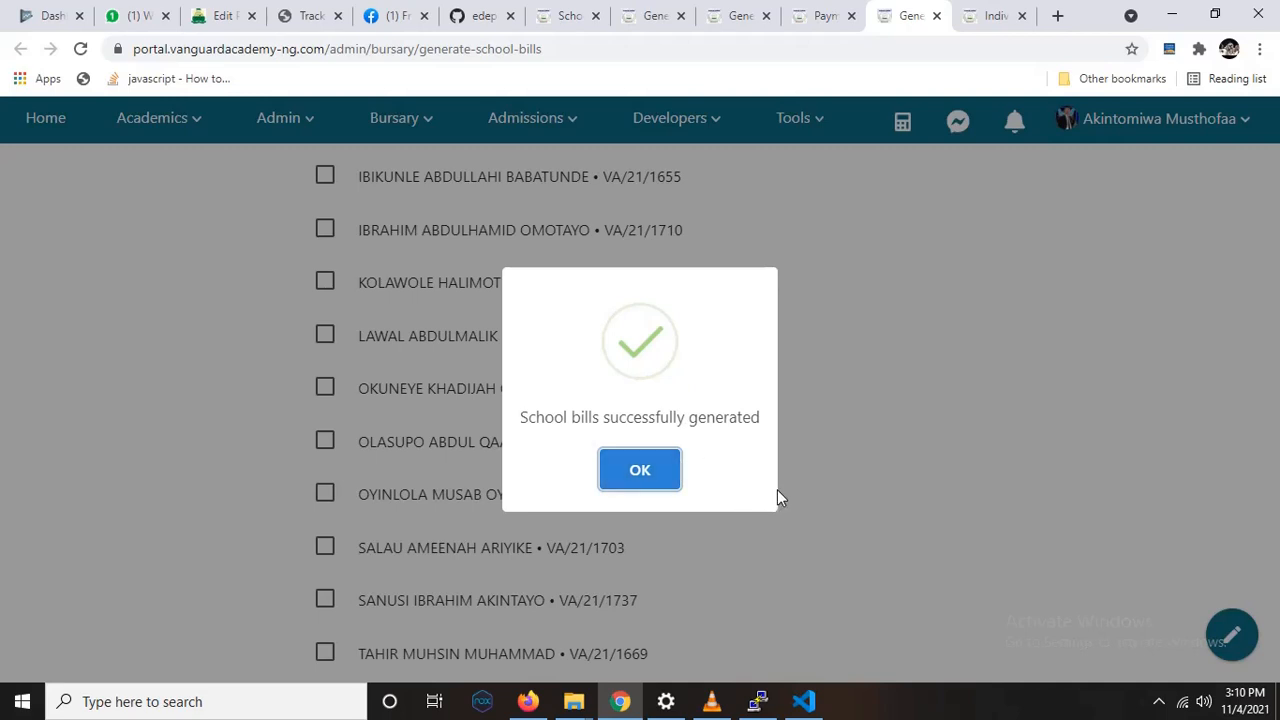
{"action": "left_click", "coordinate": [678, 458]}
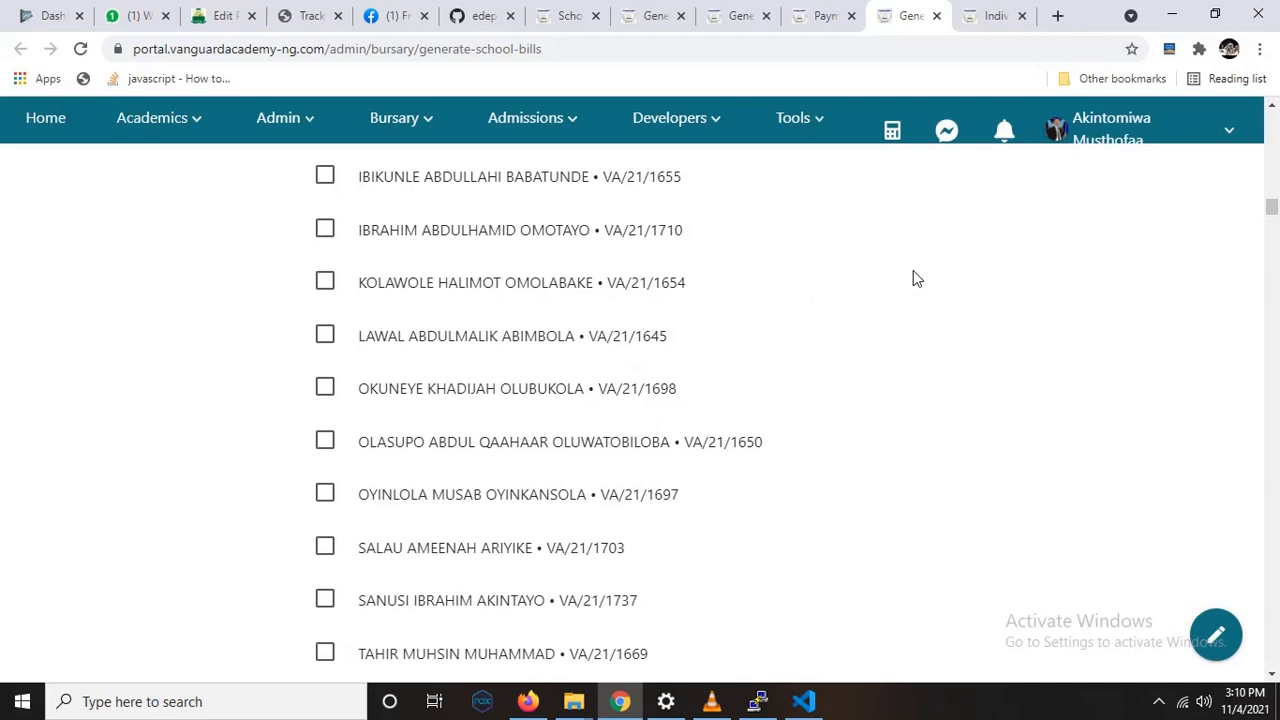
Step: Open the bursary's school bill note for editing and clear its existing text
{"action": "left_click", "coordinate": [416, 140]}
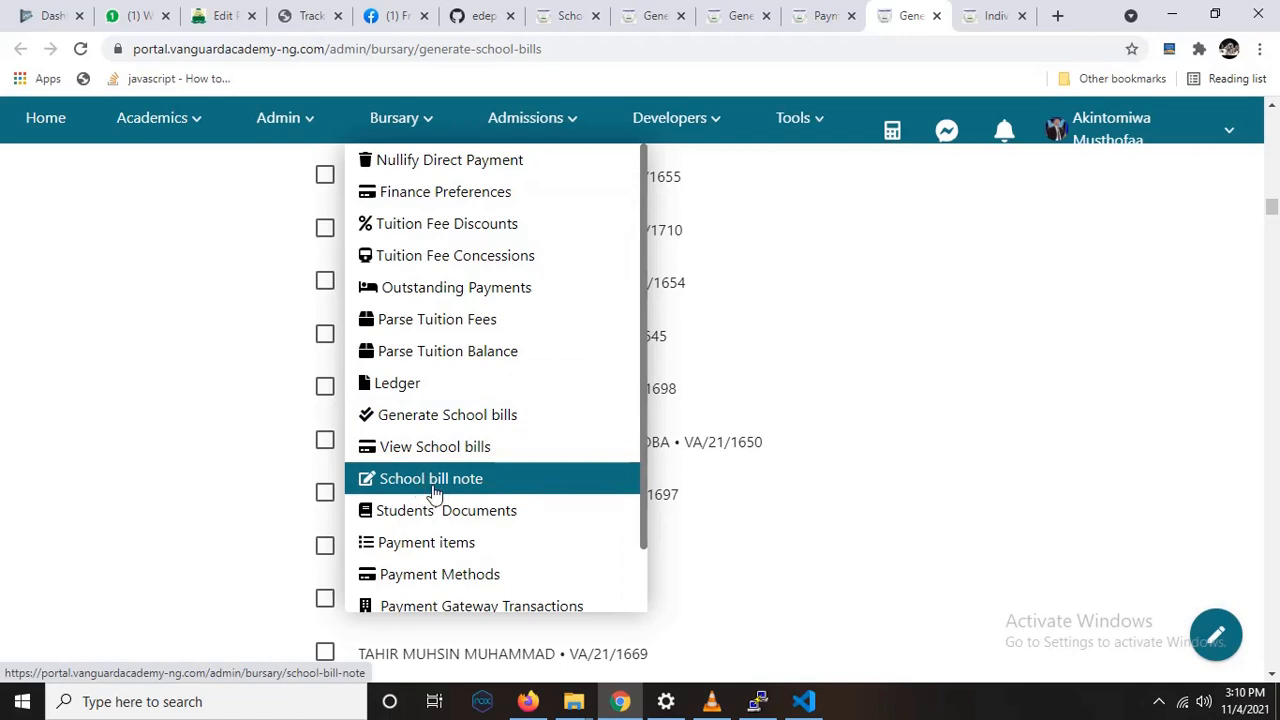
{"action": "left_click", "coordinate": [511, 492]}
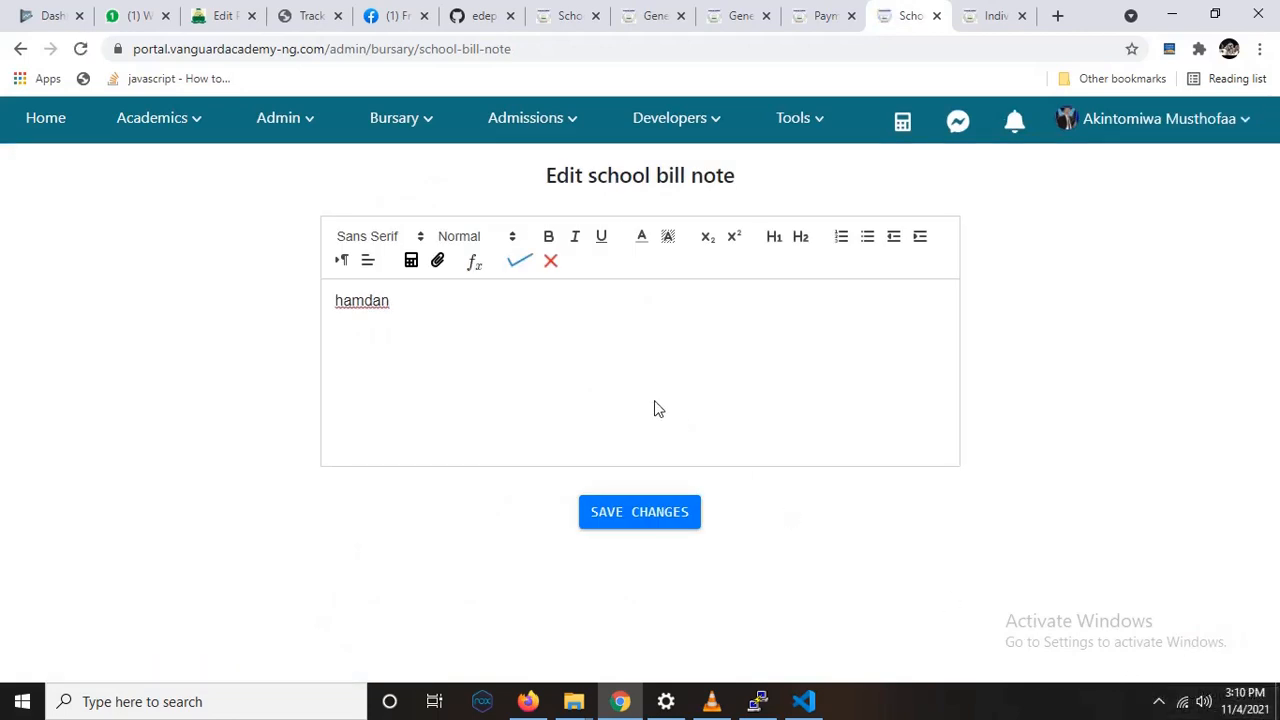
{"action": "left_click", "coordinate": [551, 289]}
{"action": "key", "text": "BackSpace"}
{"action": "key", "text": "BackSpace"}
{"action": "key", "text": "BackSpace"}
{"action": "key", "text": "BackSpace"}
{"action": "key", "text": "BackSpace"}
{"action": "key", "text": "BackSpace"}
Step: Write "You should pay all debt before mid term" as the school bill note and save the changes
{"action": "type", "text": "You should pay all"}
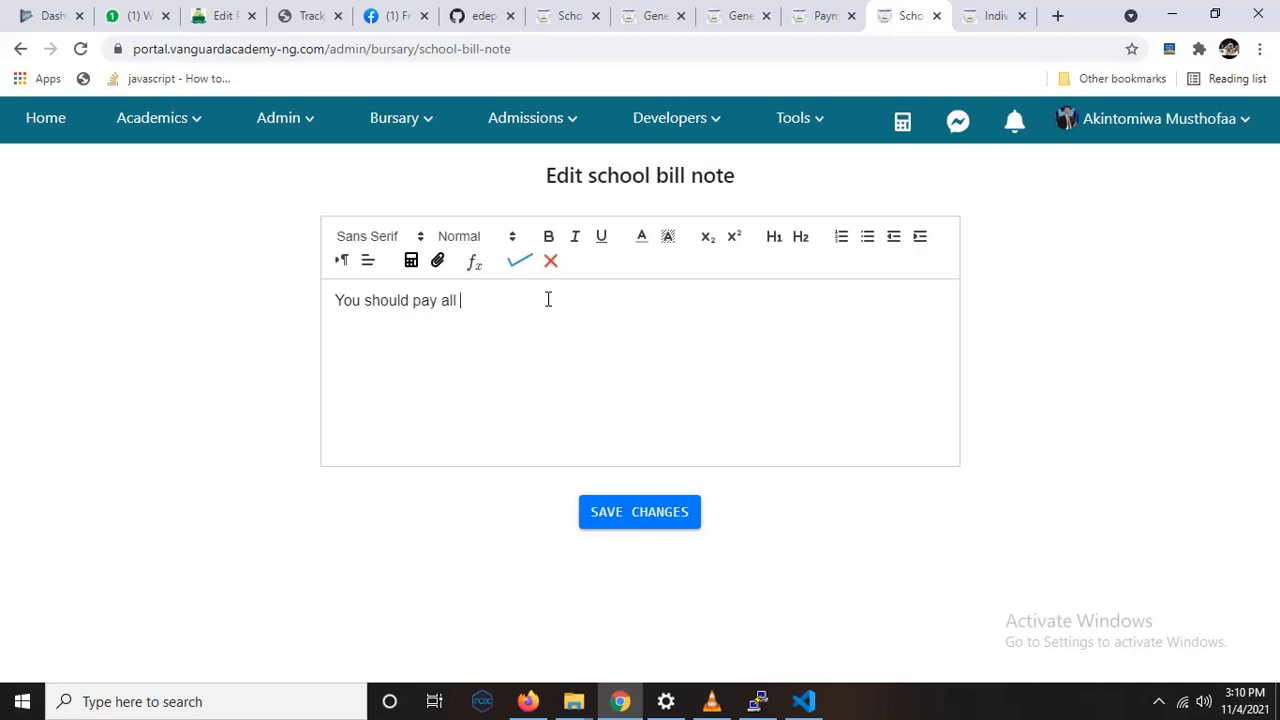
{"action": "type", "text": " debt "}
{"action": "type", "text": "before m"}
{"action": "type", "text": "a"}
{"action": "key", "text": "BackSpace"}
{"action": "type", "text": "id term"}
{"action": "left_click", "coordinate": [641, 517]}
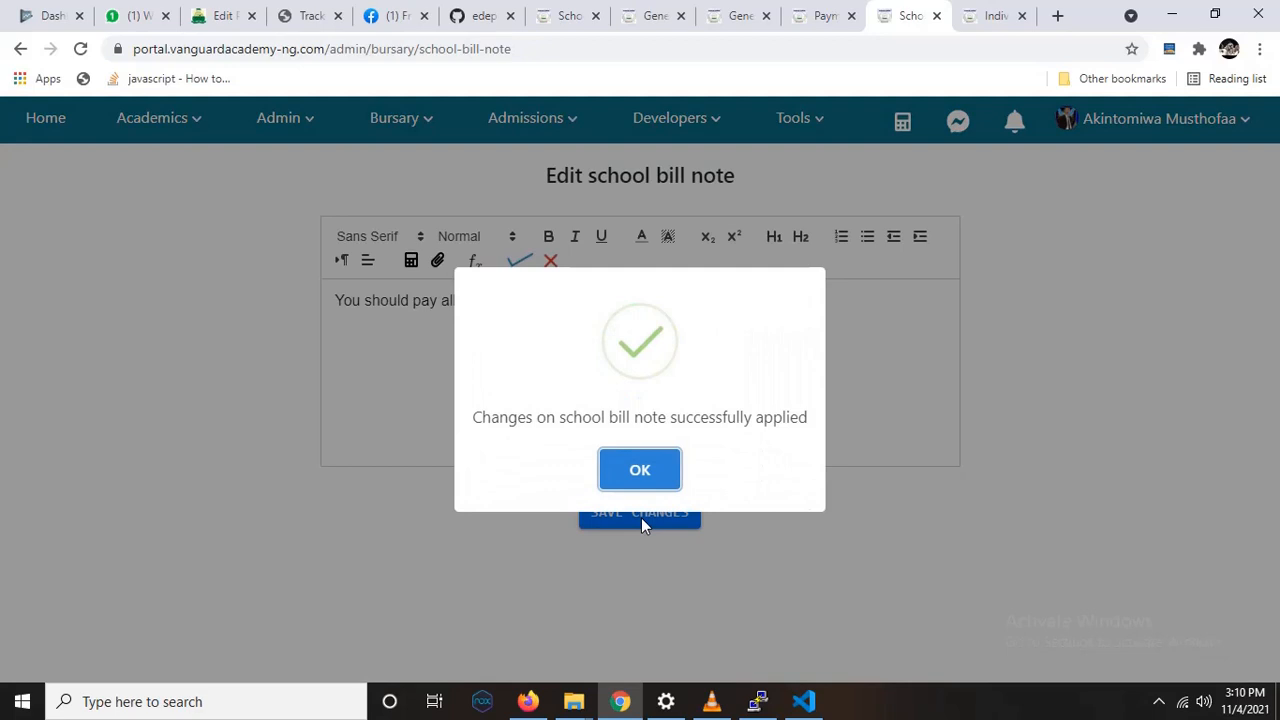
{"action": "left_click", "coordinate": [620, 179]}
Step: Open the bursary's View School bills page in a new browser tab and switch to it
{"action": "mouse_move", "coordinate": [404, 138]}
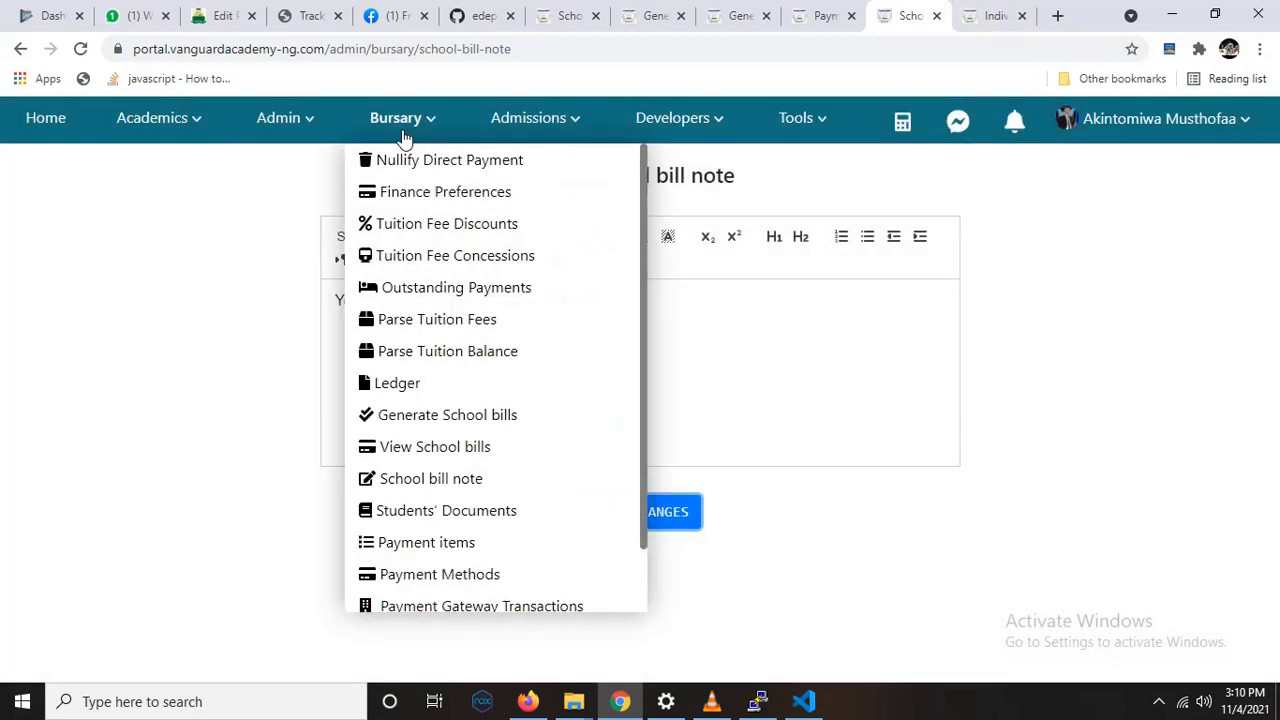
{"action": "right_click", "coordinate": [457, 450]}
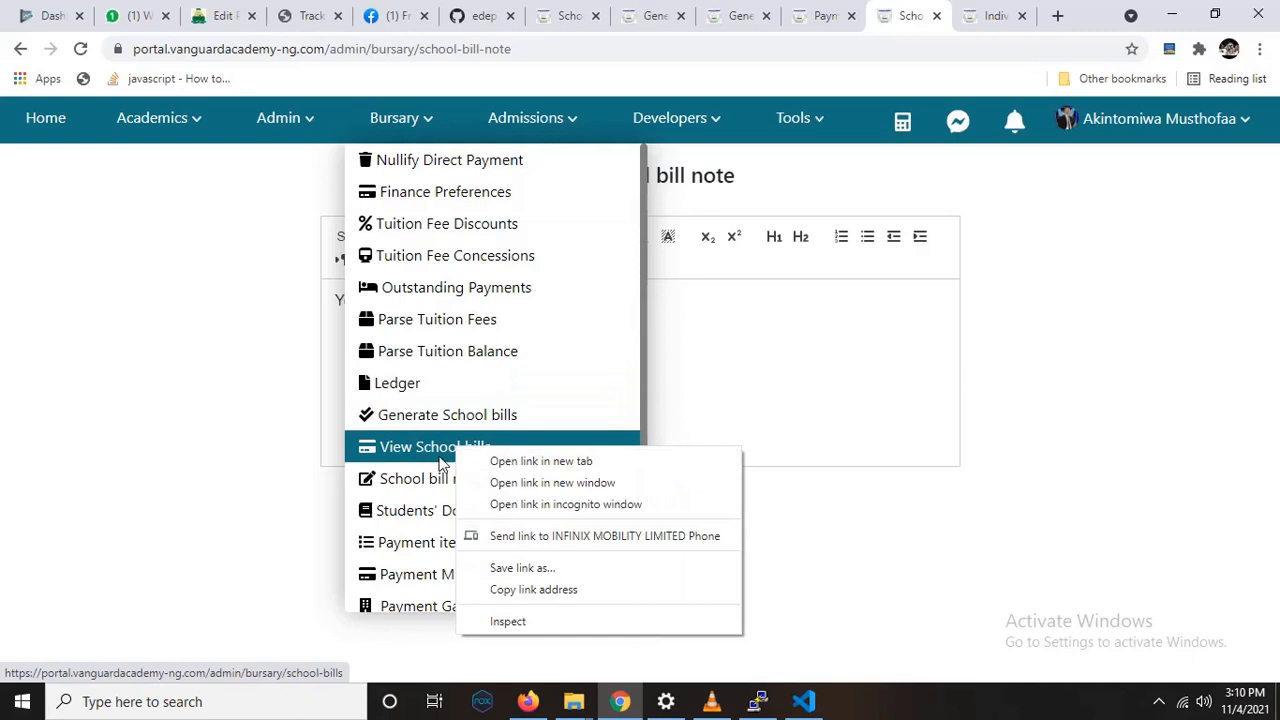
{"action": "left_click", "coordinate": [275, 236]}
{"action": "mouse_move", "coordinate": [424, 134]}
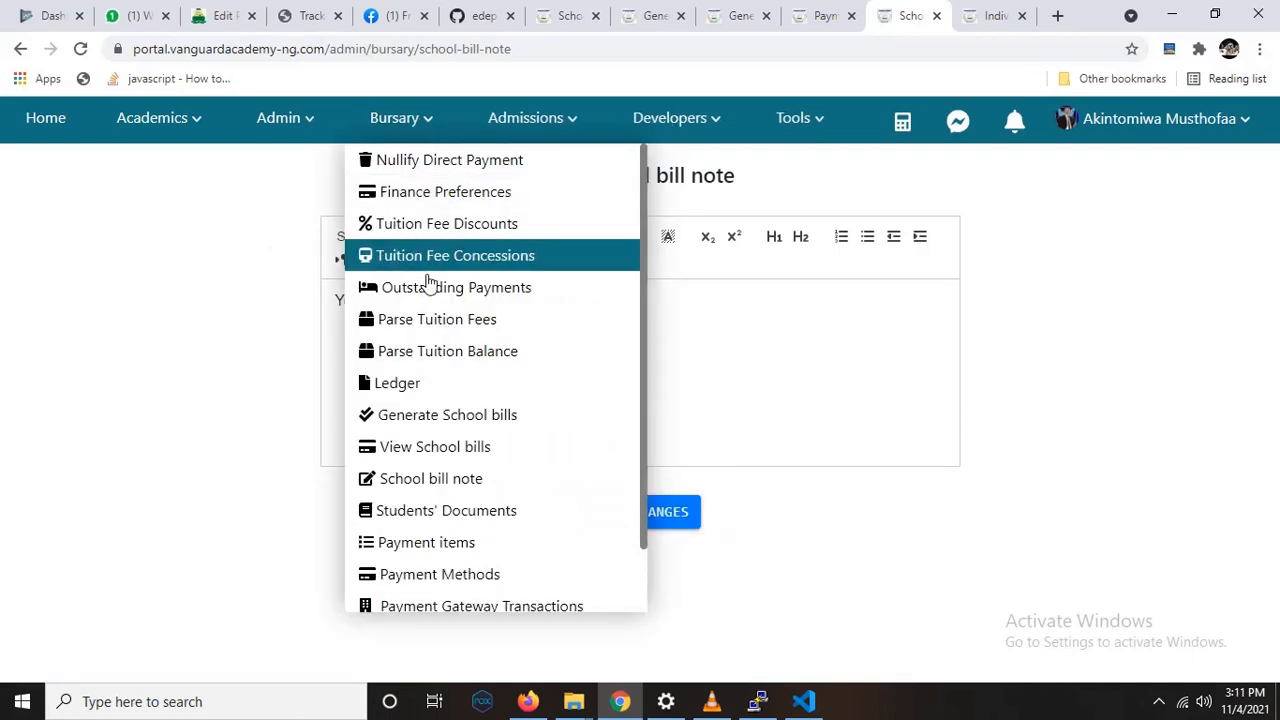
{"action": "right_click", "coordinate": [455, 452]}
{"action": "left_click", "coordinate": [500, 459]}
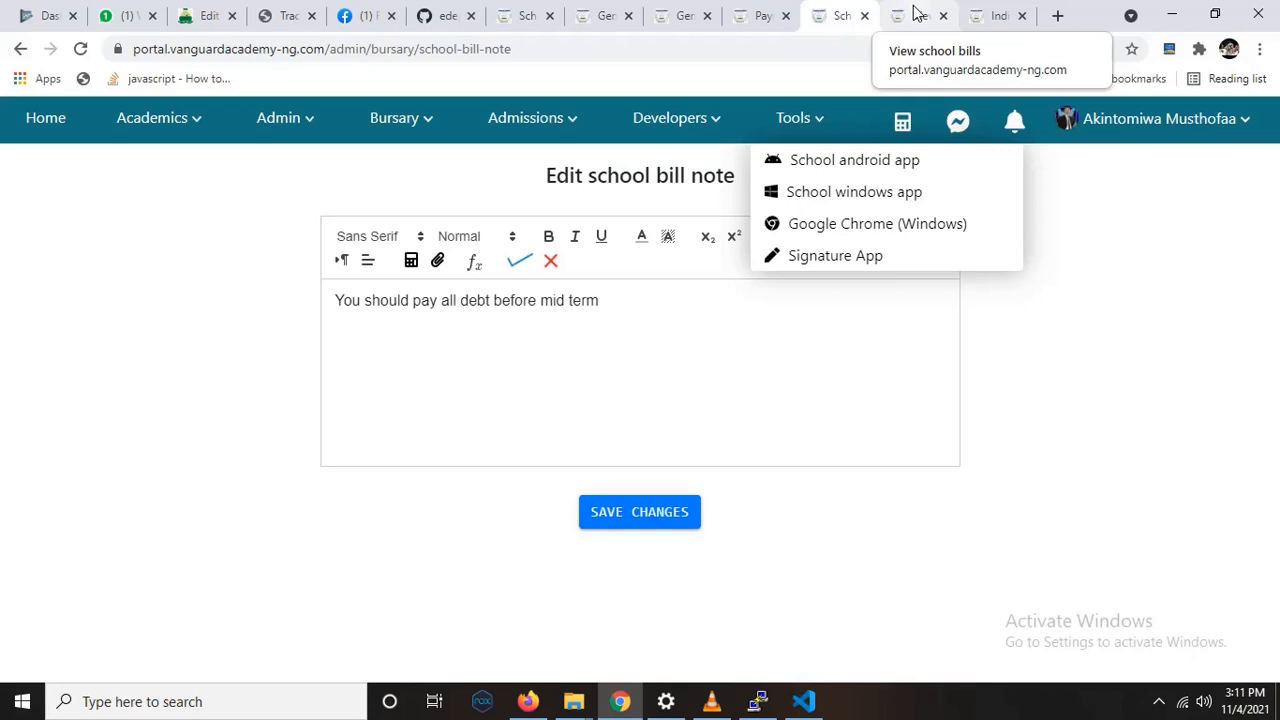
{"action": "left_click", "coordinate": [918, 14]}
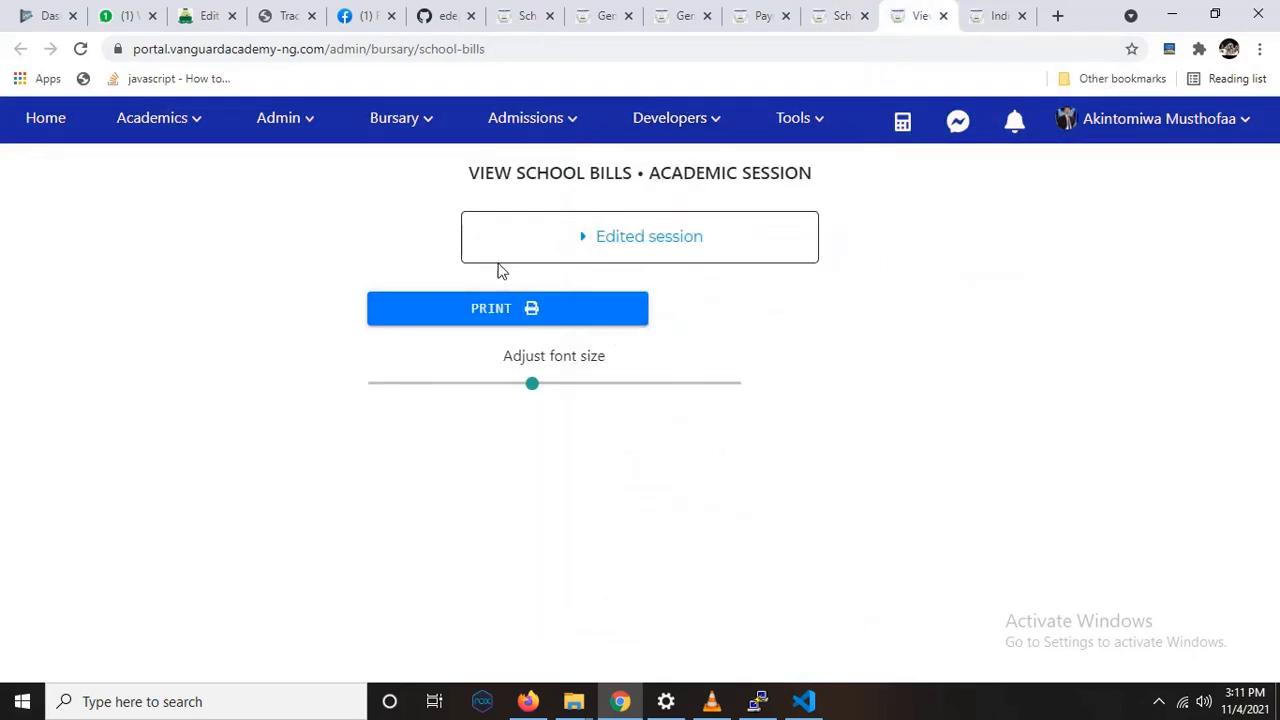
Step: Load the school bills for the 2021/2022 session, First Term
{"action": "left_click", "coordinate": [644, 237]}
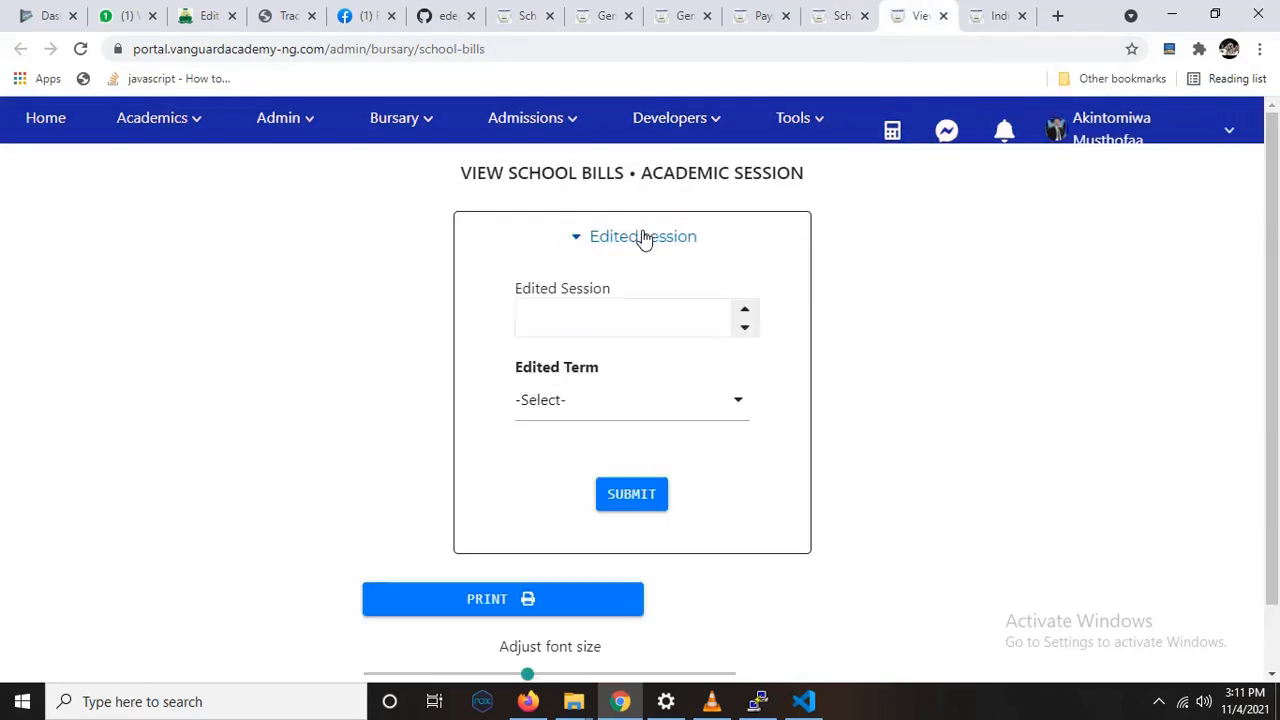
{"action": "left_click", "coordinate": [706, 318]}
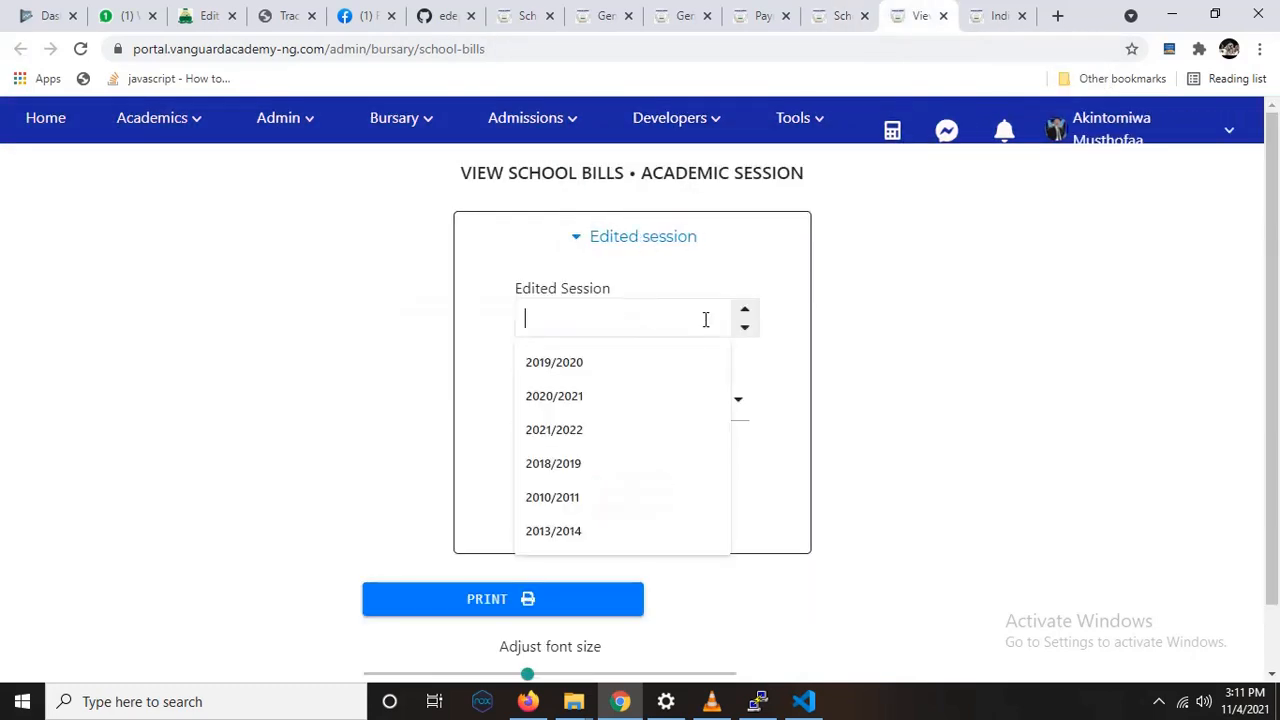
{"action": "left_click", "coordinate": [623, 429]}
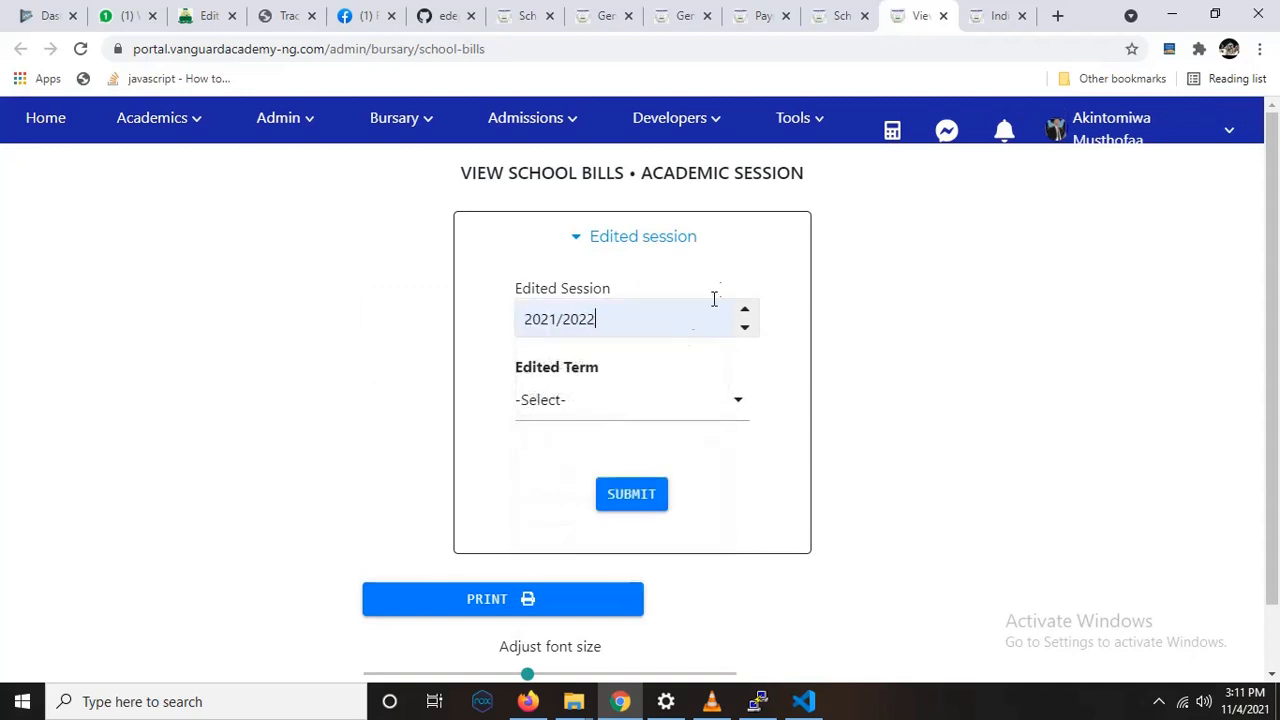
{"action": "left_click", "coordinate": [629, 412]}
{"action": "left_click", "coordinate": [634, 446]}
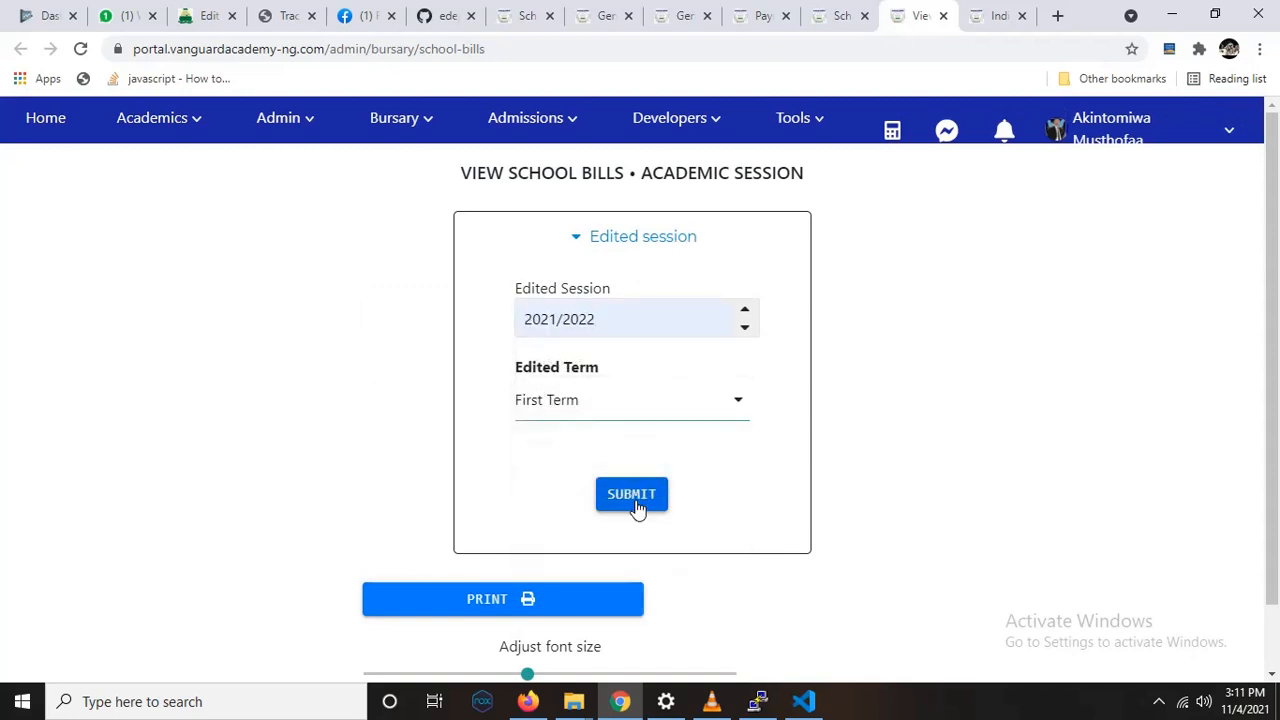
{"action": "left_click", "coordinate": [634, 500]}
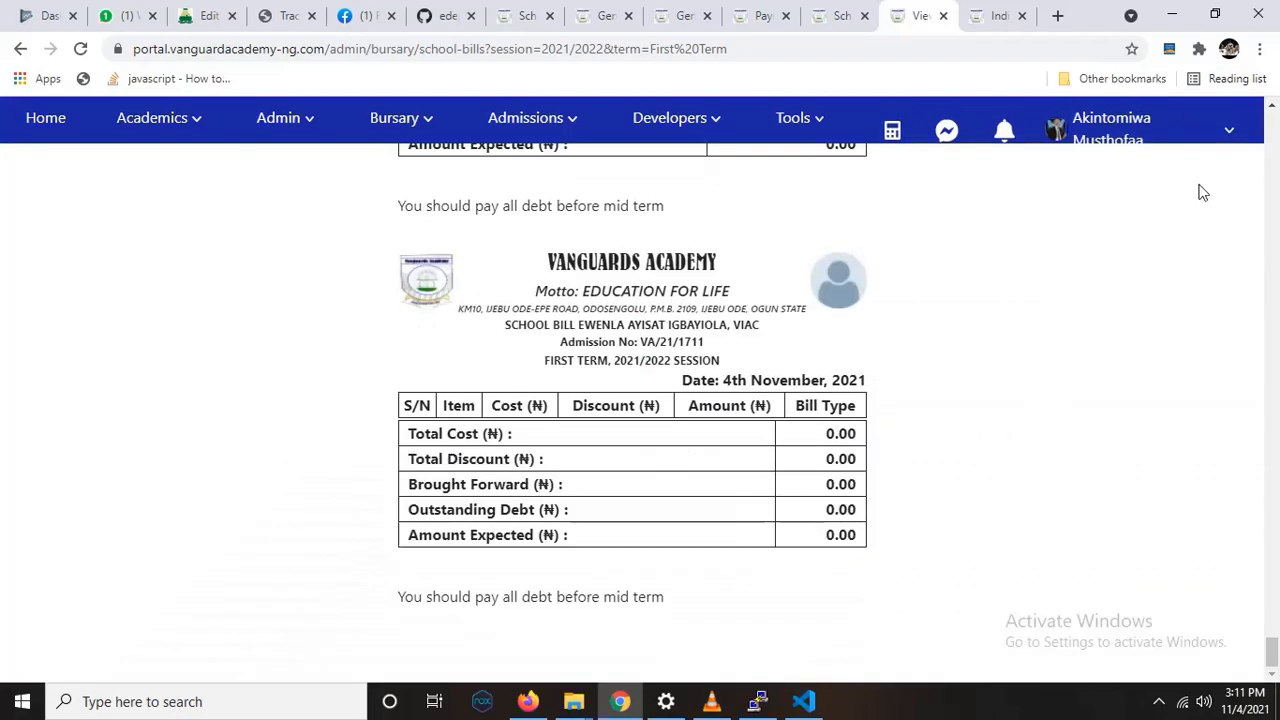
Step: Look through the generated student bills and examine the PTA Levy and End of Year Fees items on the first bill
{"action": "left_click_drag", "start_coordinate": [1269, 640], "coordinate": [1272, 151]}
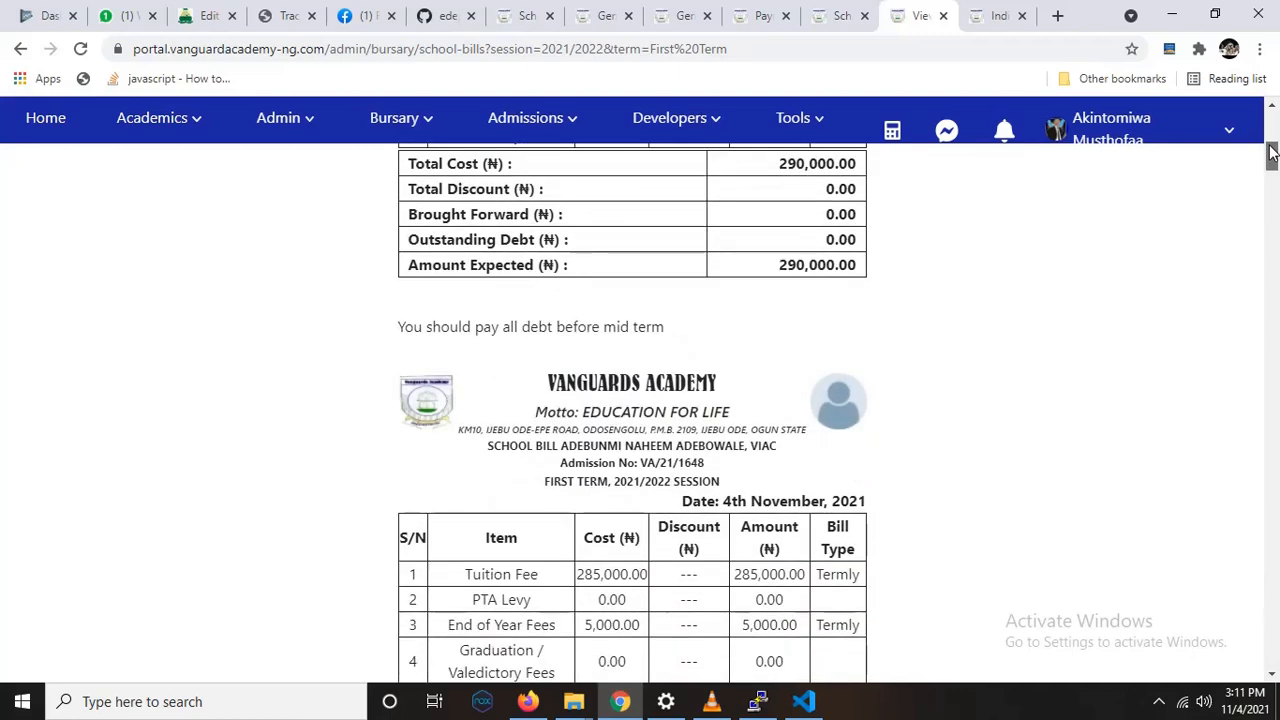
{"action": "left_click_drag", "start_coordinate": [1272, 151], "coordinate": [1273, 200]}
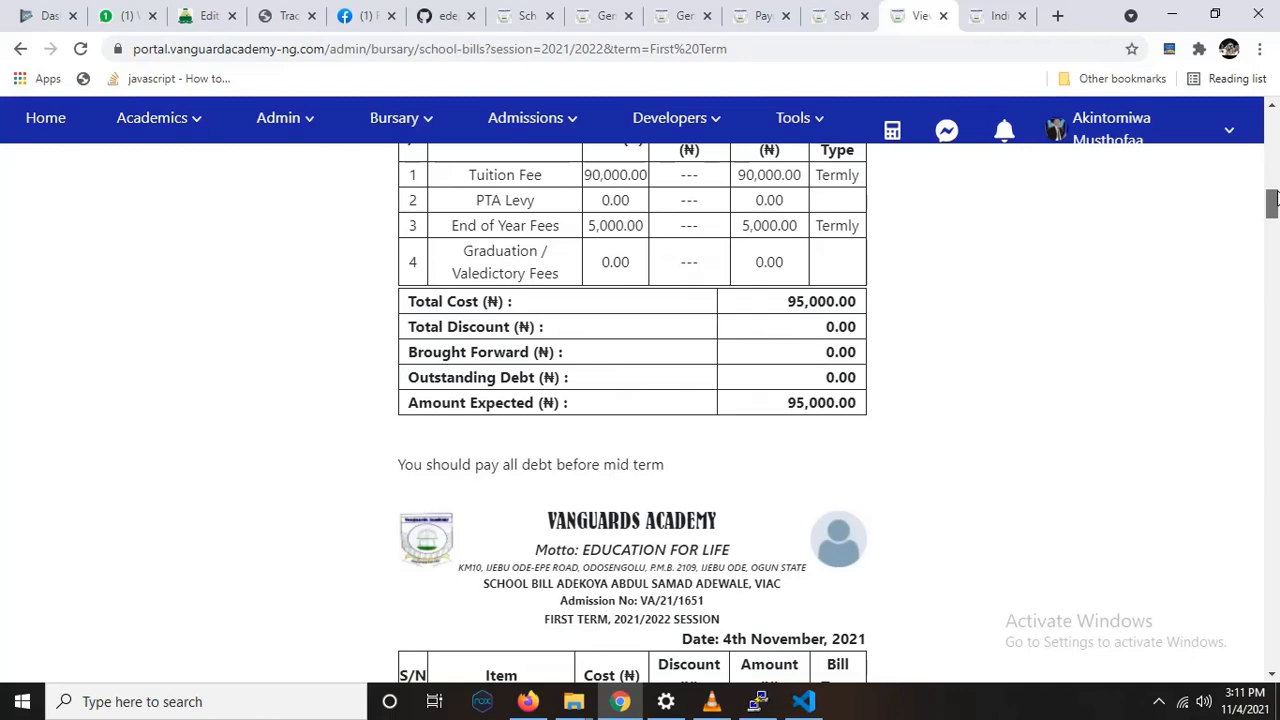
{"action": "left_click_drag", "start_coordinate": [1273, 200], "coordinate": [1275, 127]}
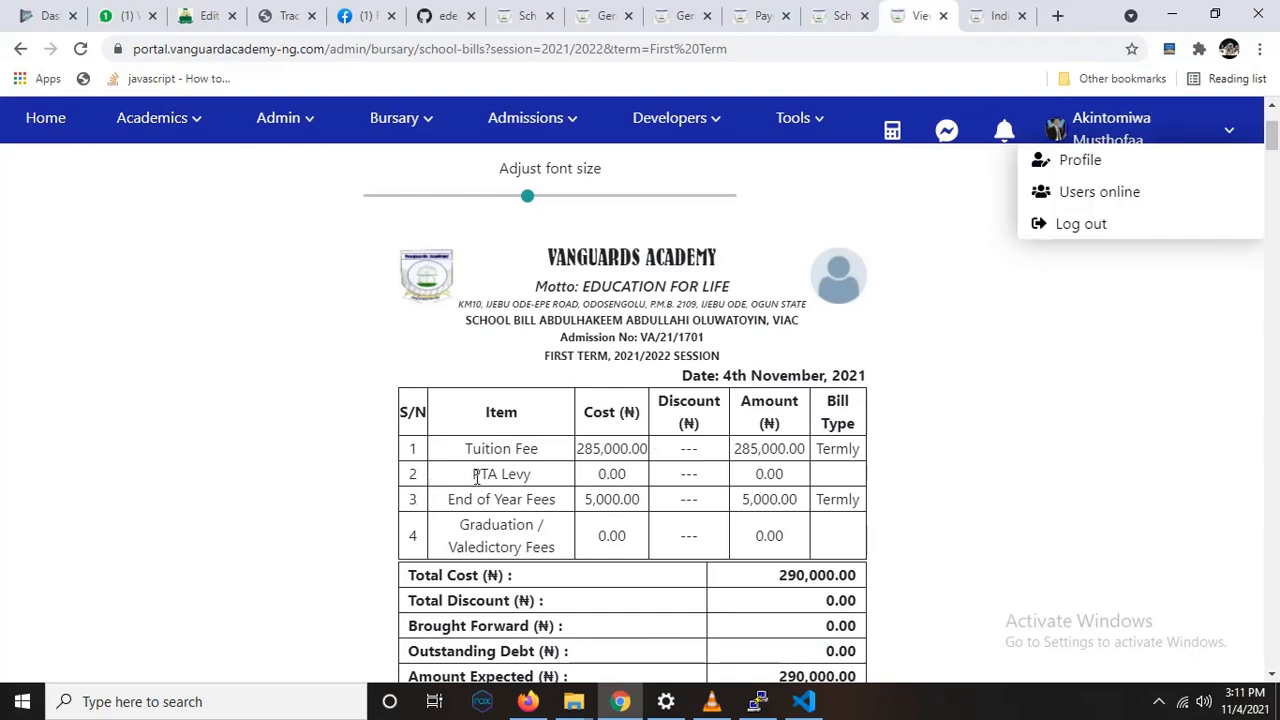
{"action": "left_click_drag", "start_coordinate": [472, 476], "coordinate": [540, 482]}
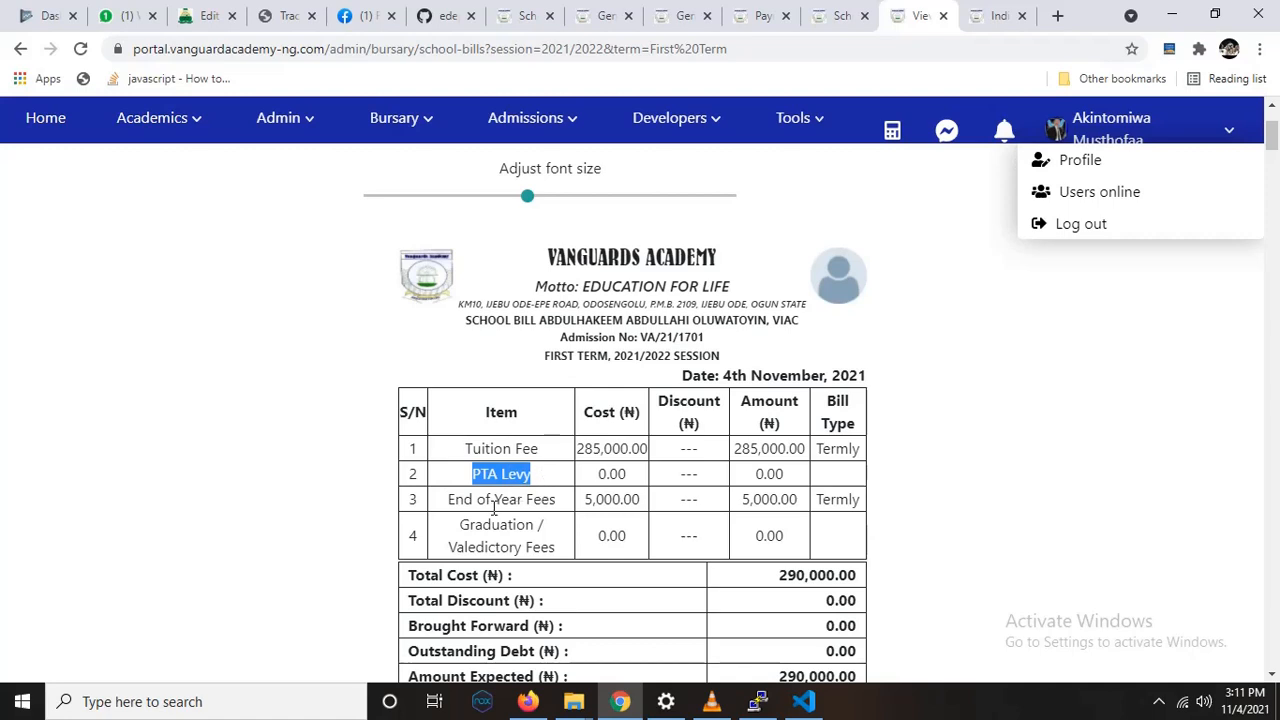
{"action": "left_click_drag", "start_coordinate": [446, 500], "coordinate": [550, 501]}
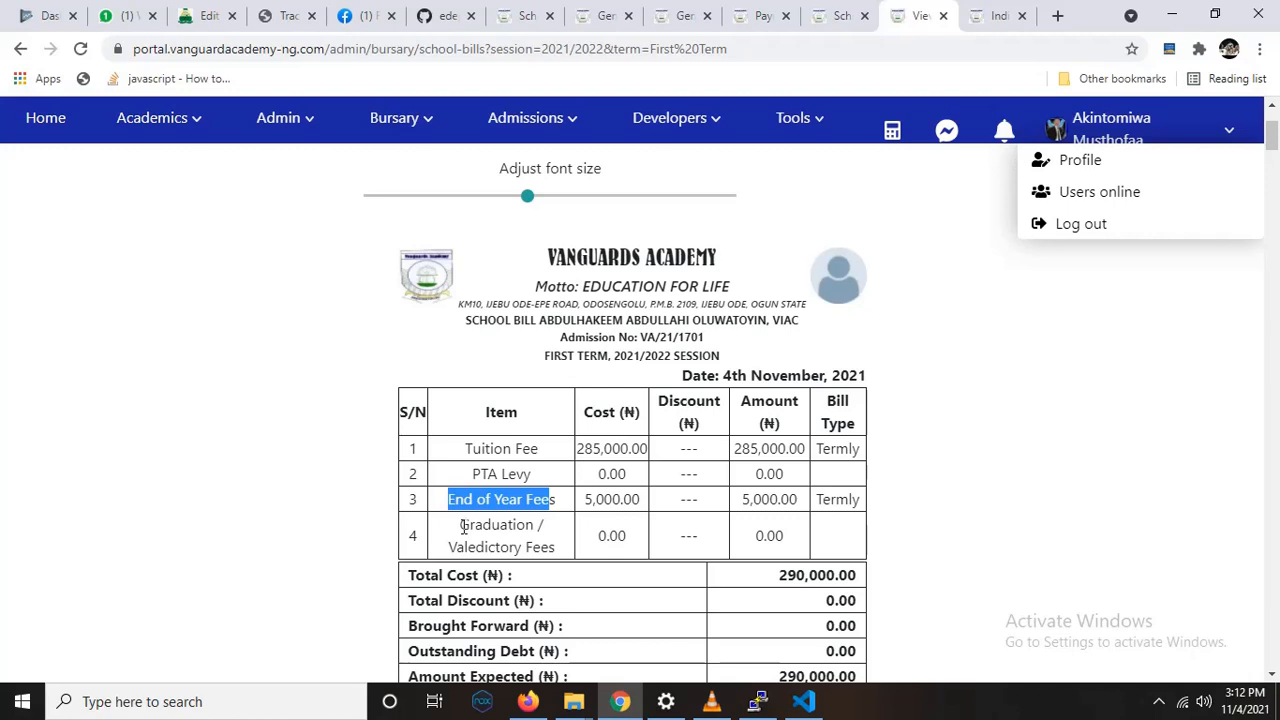
Step: Open the bursary's Students Documents page and look over the status filter and the VIAC D student list
{"action": "left_click", "coordinate": [400, 136]}
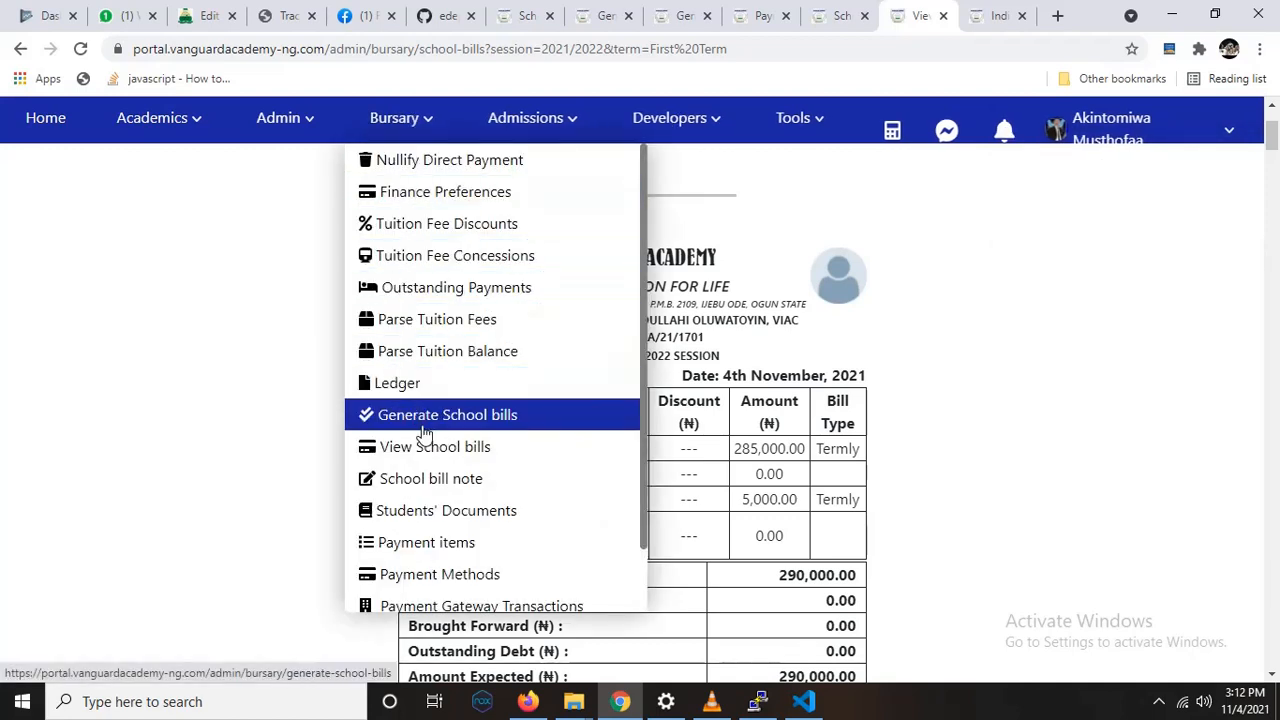
{"action": "left_click", "coordinate": [432, 505]}
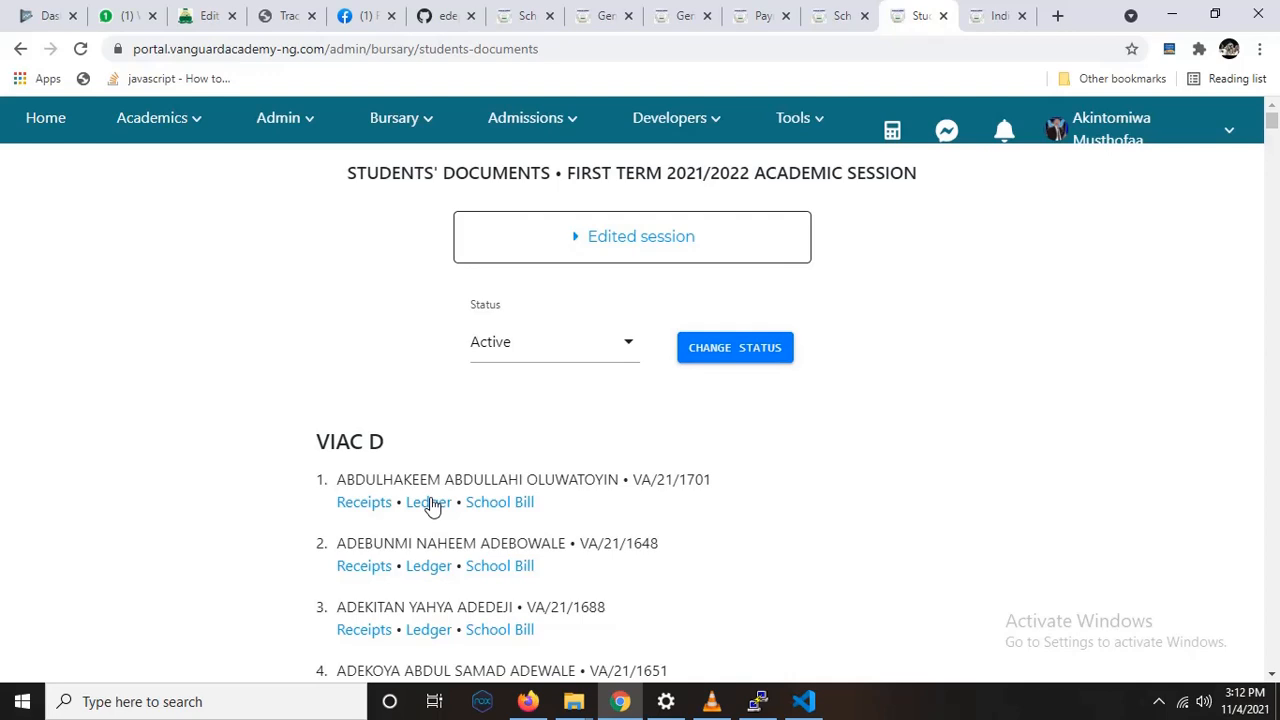
{"action": "scroll", "coordinate": [466, 332], "scroll_direction": "down", "scroll_amount": 1}
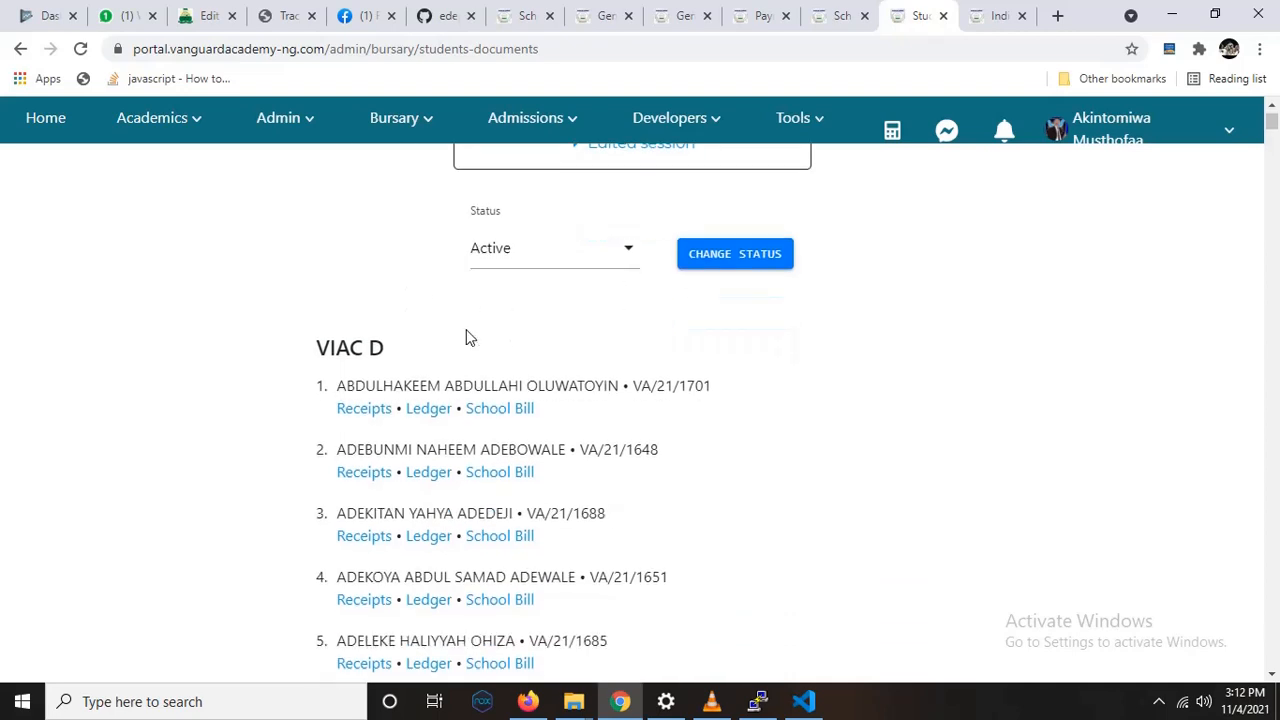
{"action": "scroll", "coordinate": [466, 336], "scroll_direction": "up", "scroll_amount": 1}
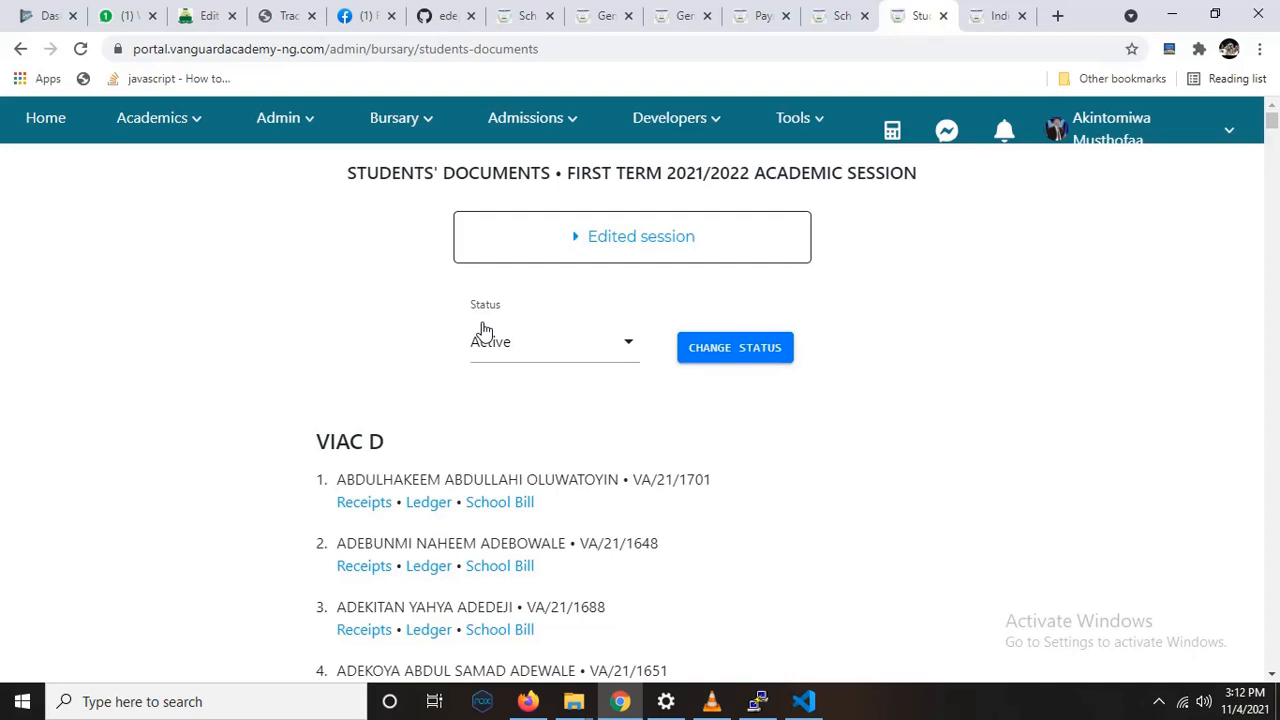
{"action": "scroll", "coordinate": [377, 555], "scroll_direction": "down", "scroll_amount": 1}
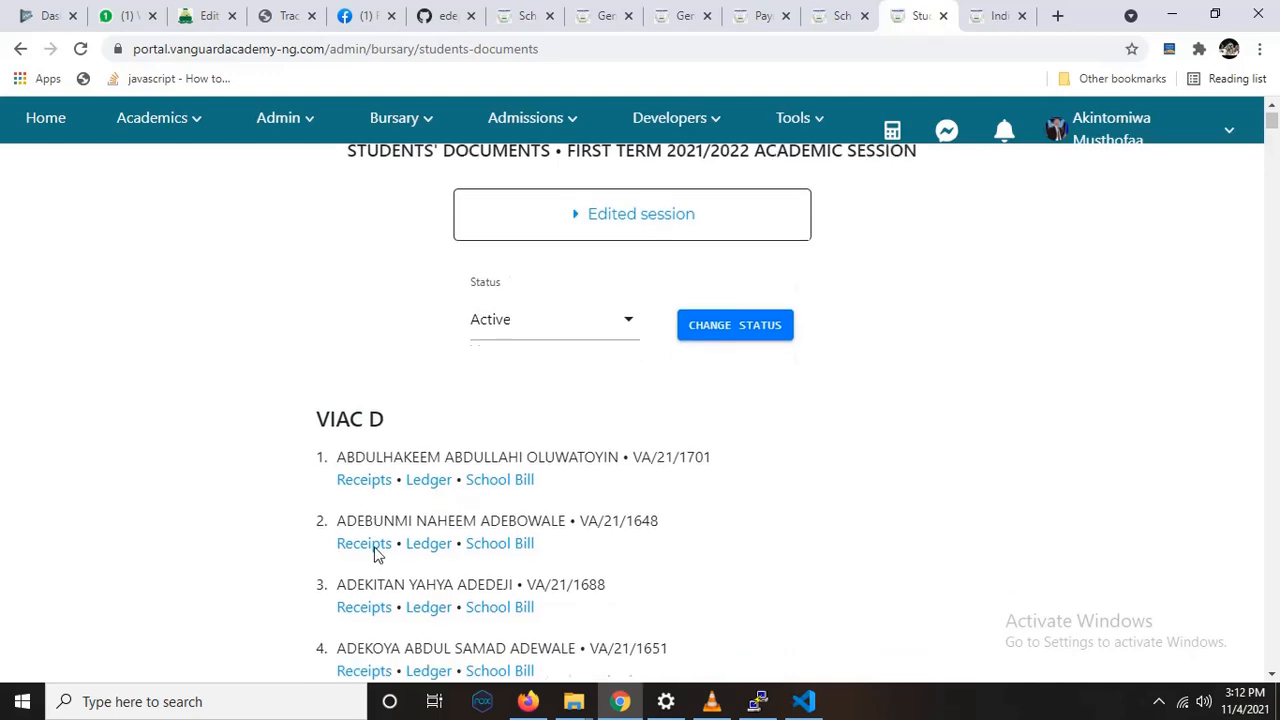
Step: View the receipts of the second VIAC D student in a new browser tab and close that tab
{"action": "scroll", "coordinate": [377, 555], "scroll_direction": "down", "scroll_amount": 1}
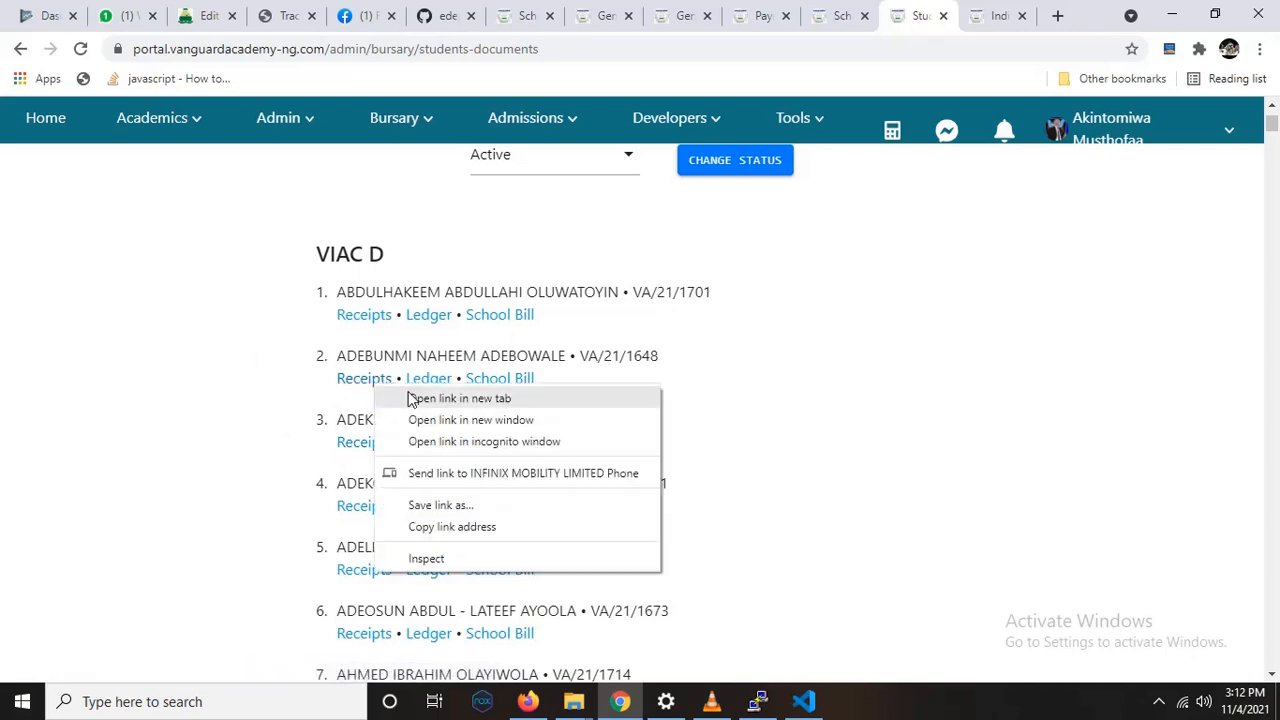
{"action": "left_click", "coordinate": [410, 398]}
{"action": "left_click", "coordinate": [937, 20]}
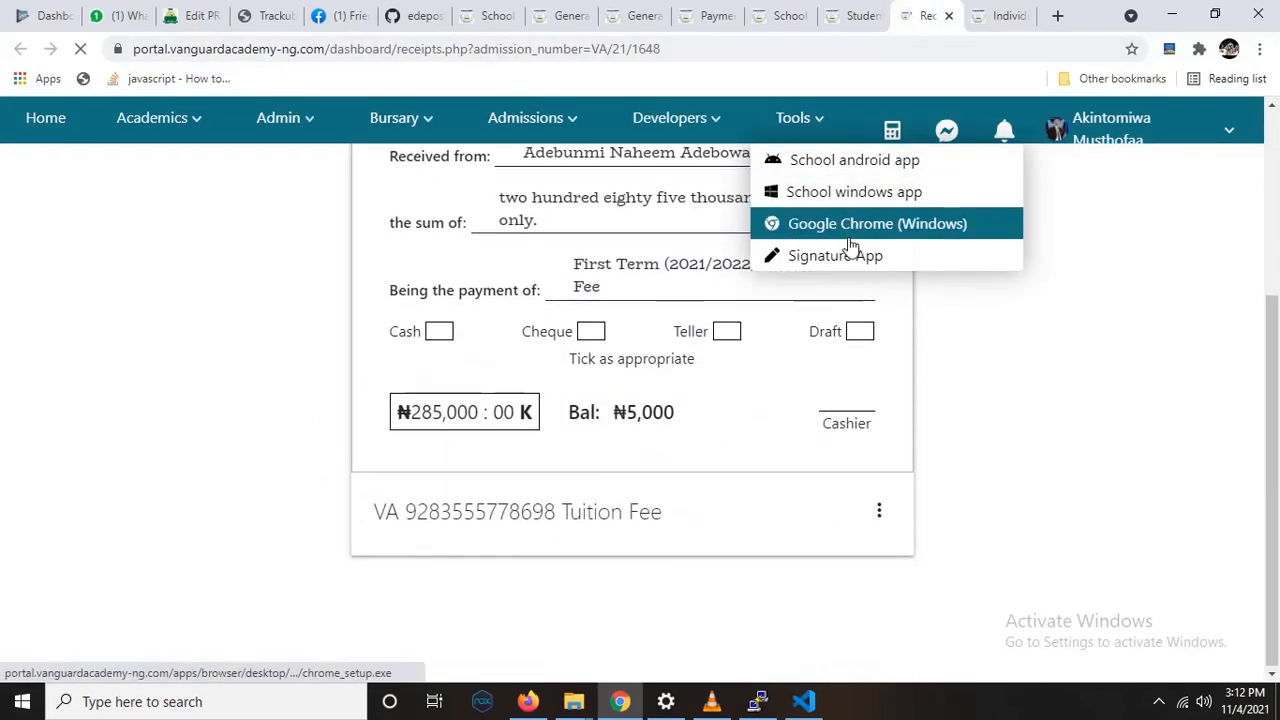
{"action": "scroll", "coordinate": [958, 348], "scroll_direction": "down", "scroll_amount": 3}
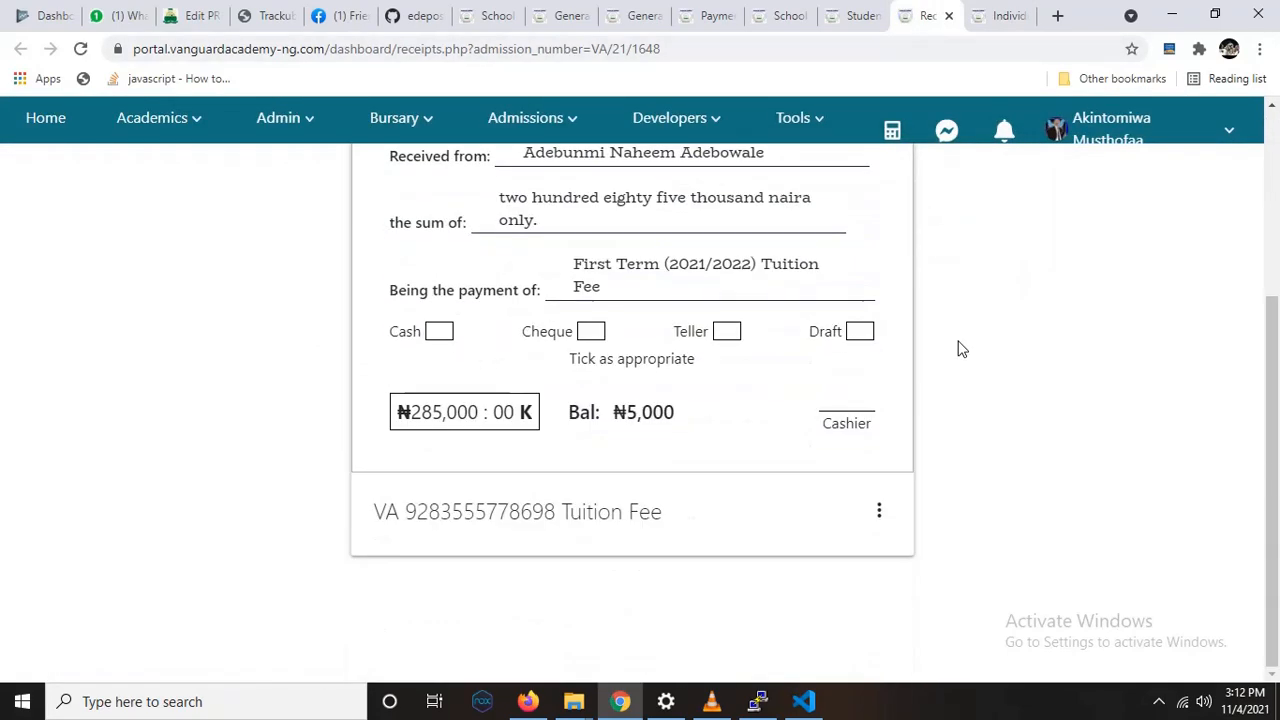
{"action": "scroll", "coordinate": [960, 348], "scroll_direction": "up", "scroll_amount": 3}
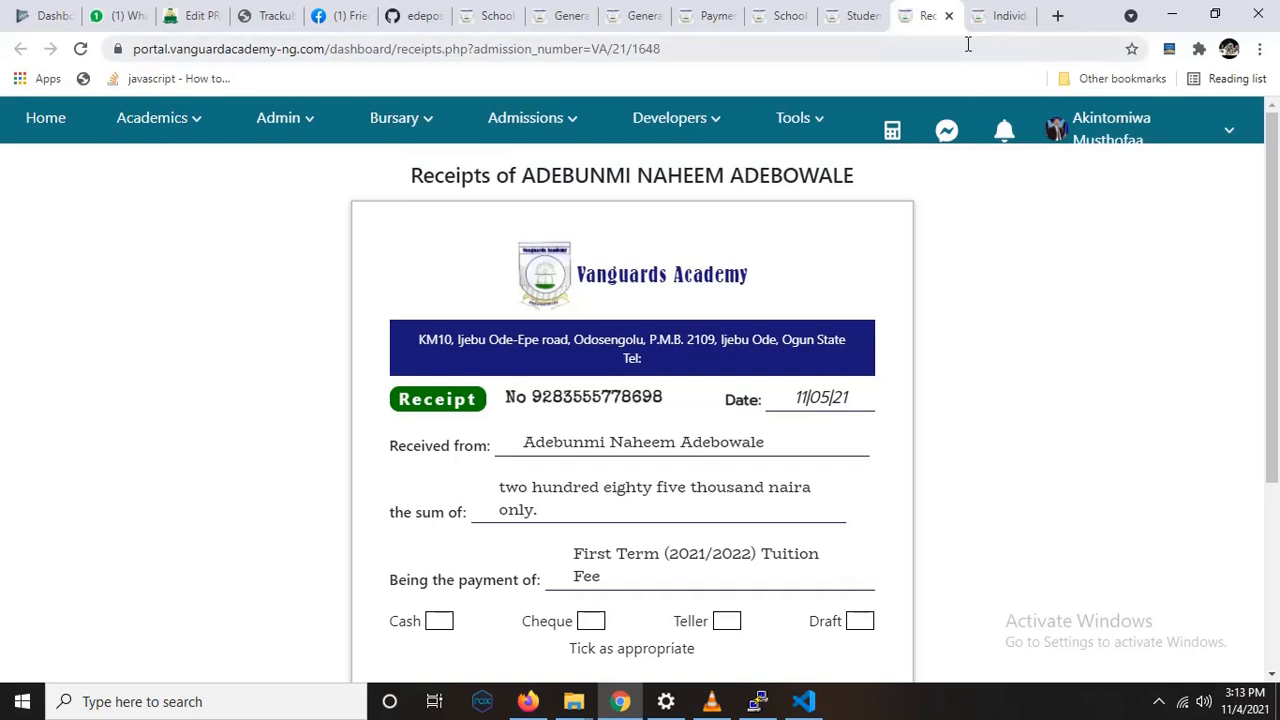
{"action": "left_click", "coordinate": [949, 16]}
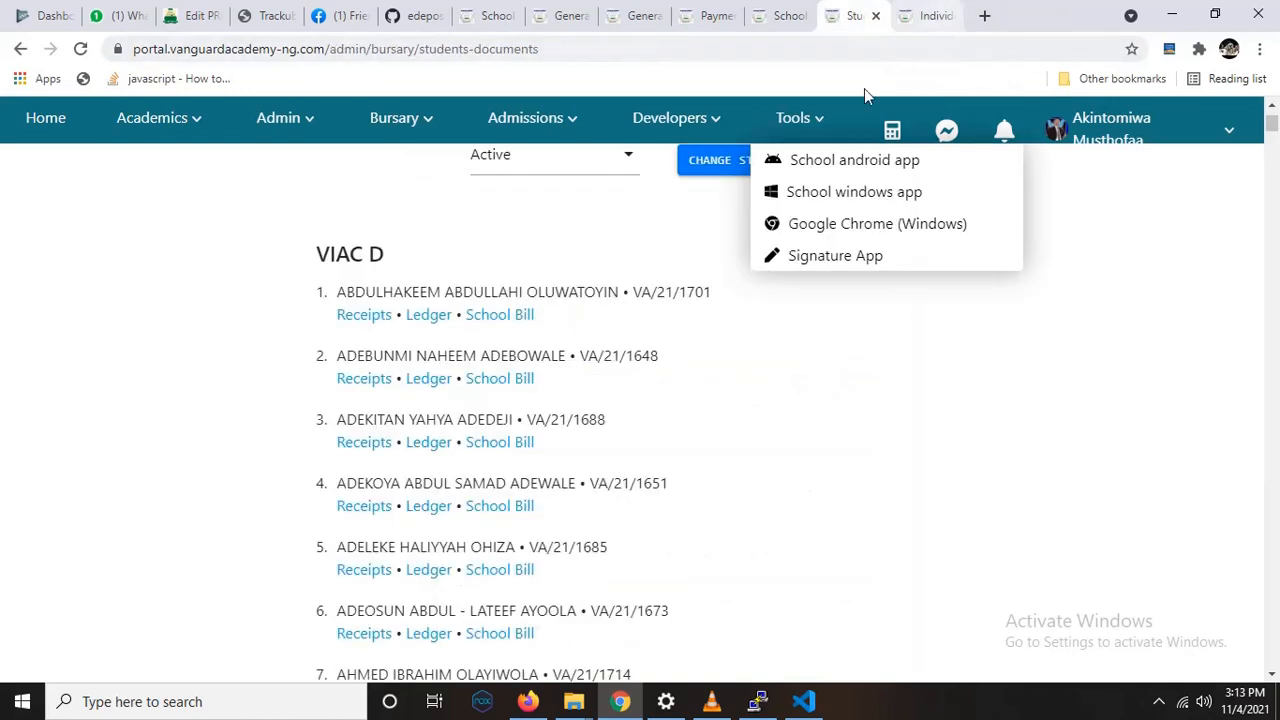
Step: View the second VIAC D student's school bill in a new browser tab, examining the note below the totals, and close that tab
{"action": "right_click", "coordinate": [495, 388]}
{"action": "left_click", "coordinate": [537, 395]}
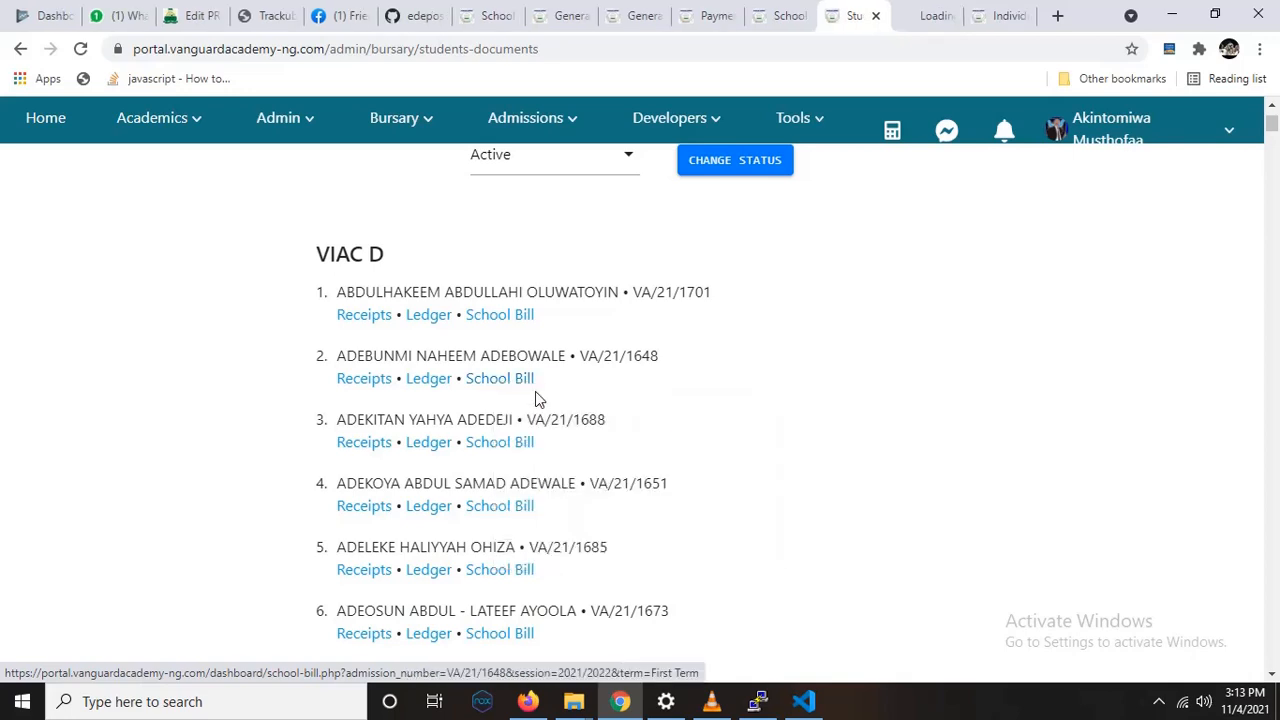
{"action": "left_click", "coordinate": [915, 30]}
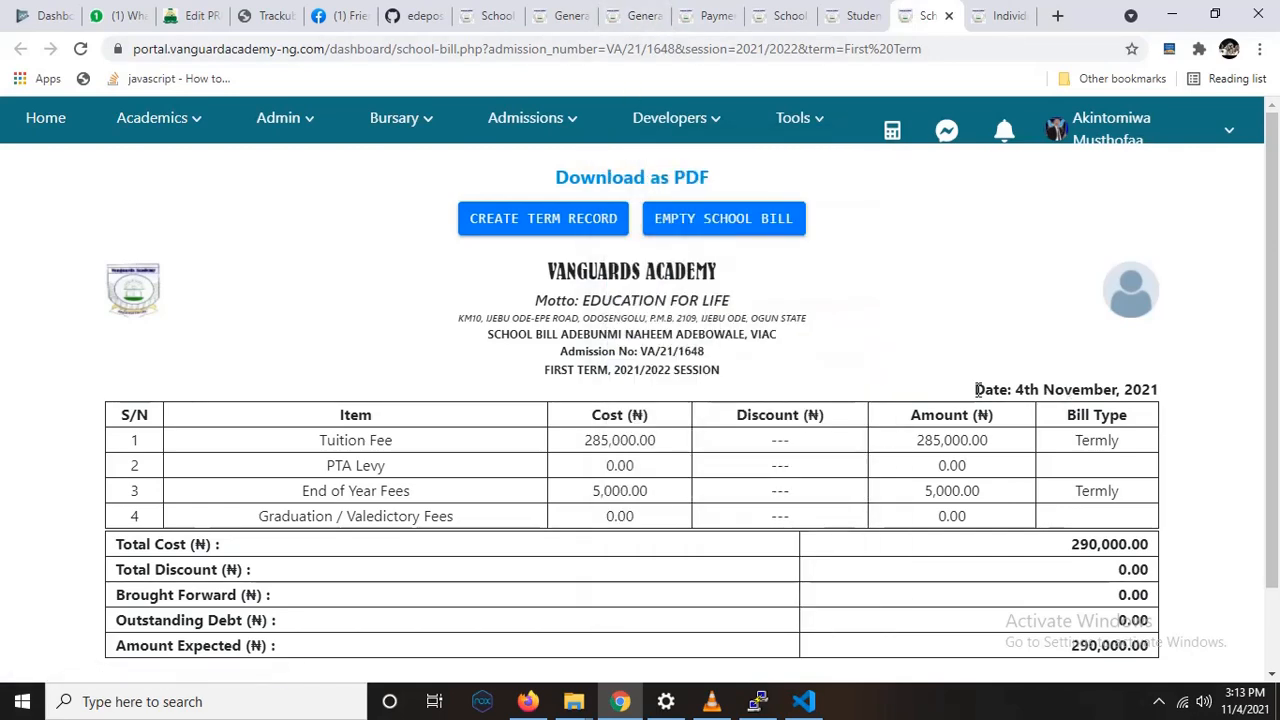
{"action": "scroll", "coordinate": [975, 389], "scroll_direction": "down", "scroll_amount": 1}
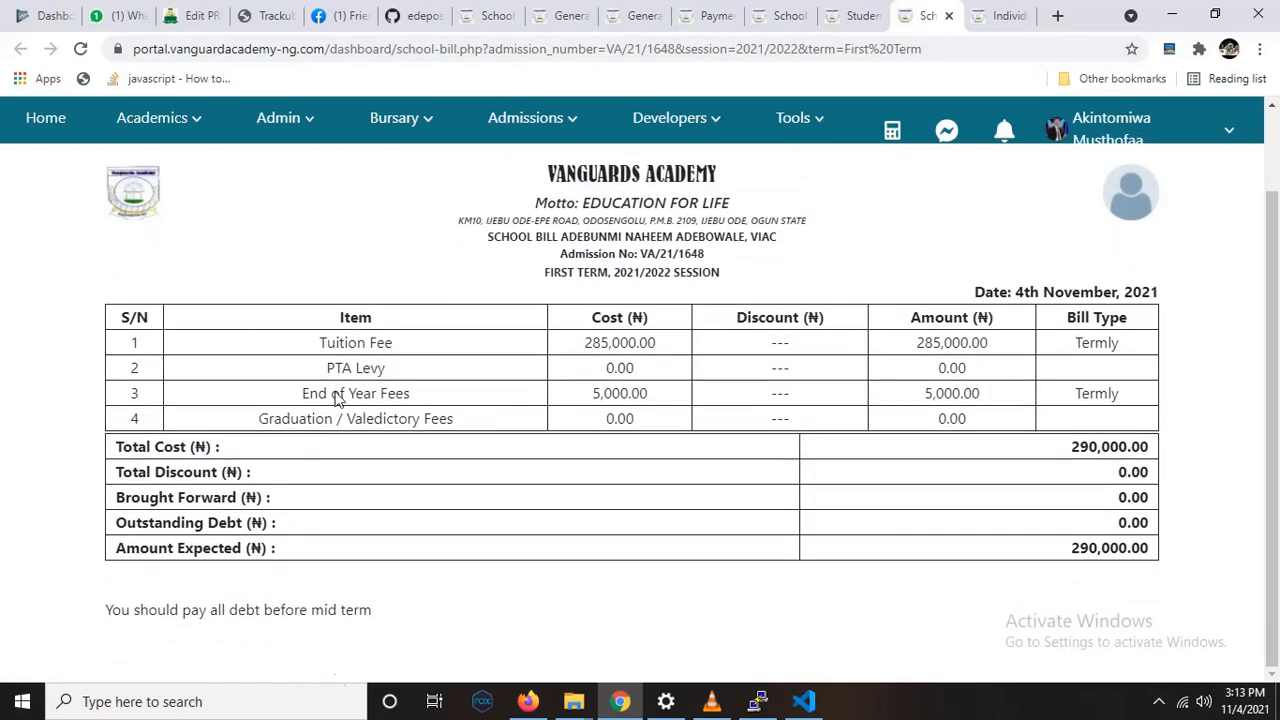
{"action": "key", "text": "ctrl+a"}
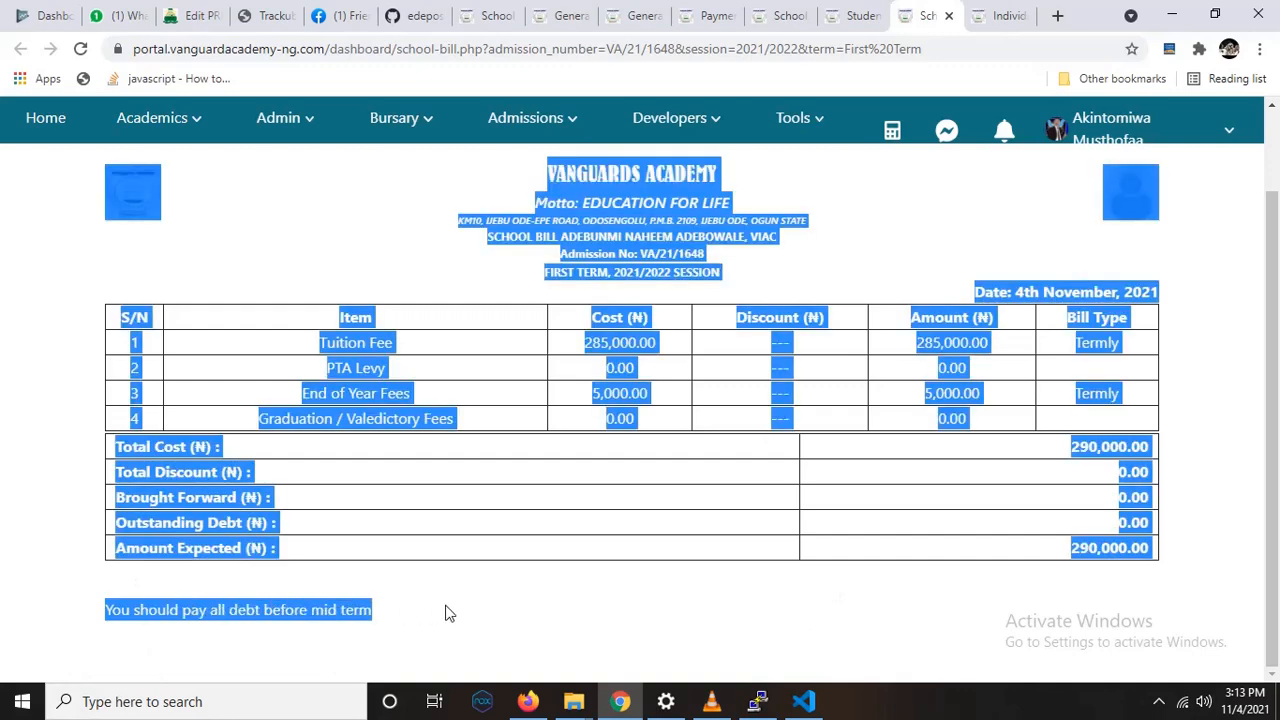
{"action": "left_click", "coordinate": [317, 608]}
{"action": "left_click_drag", "start_coordinate": [113, 615], "coordinate": [375, 610]}
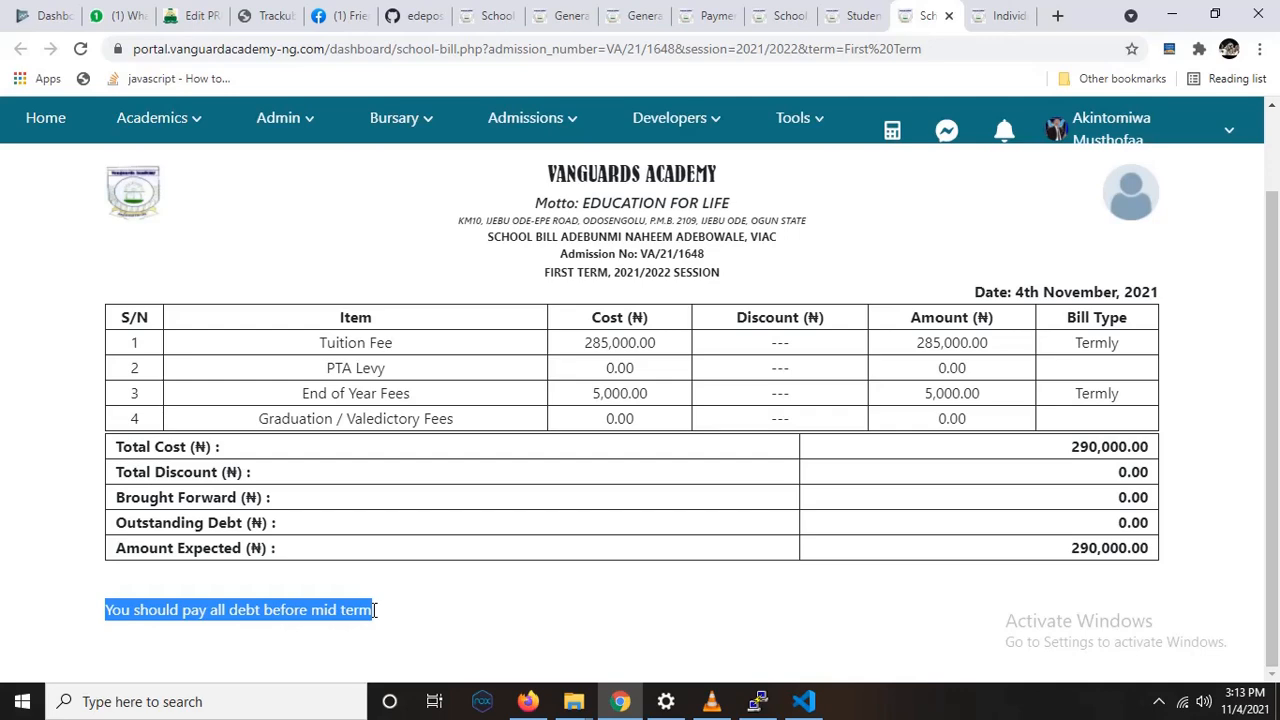
{"action": "left_click", "coordinate": [477, 600]}
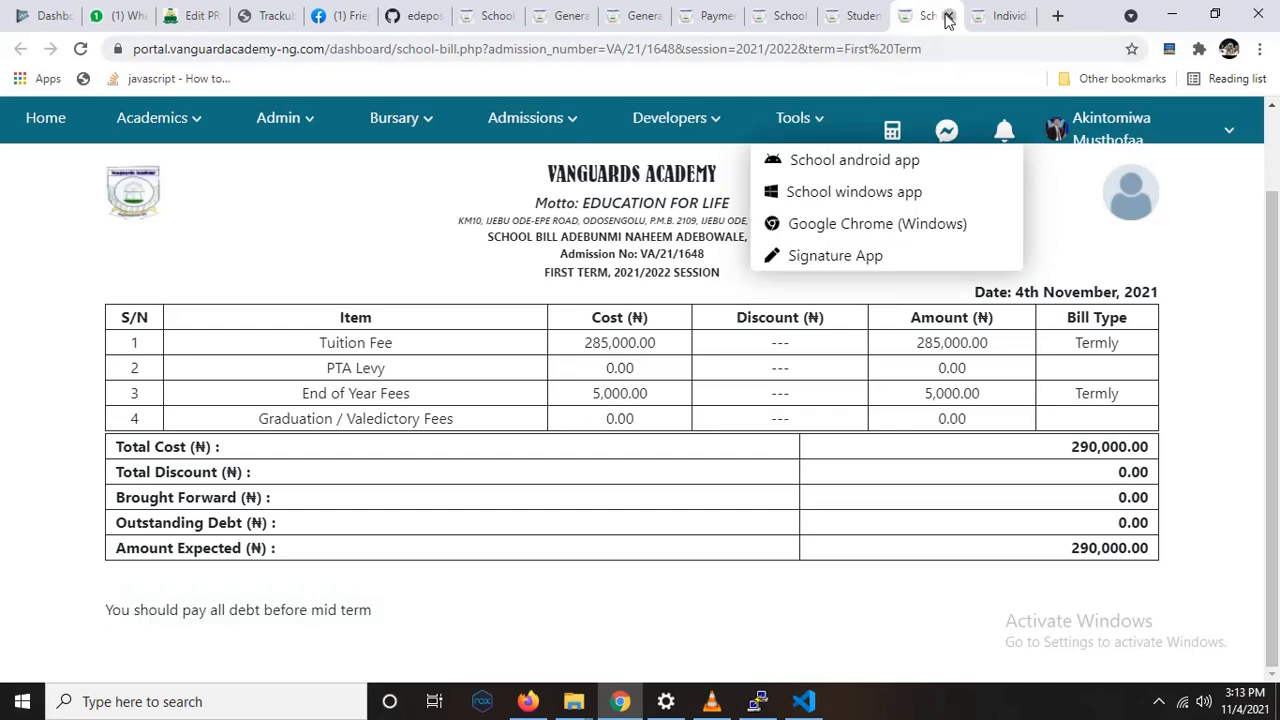
{"action": "left_click", "coordinate": [948, 16]}
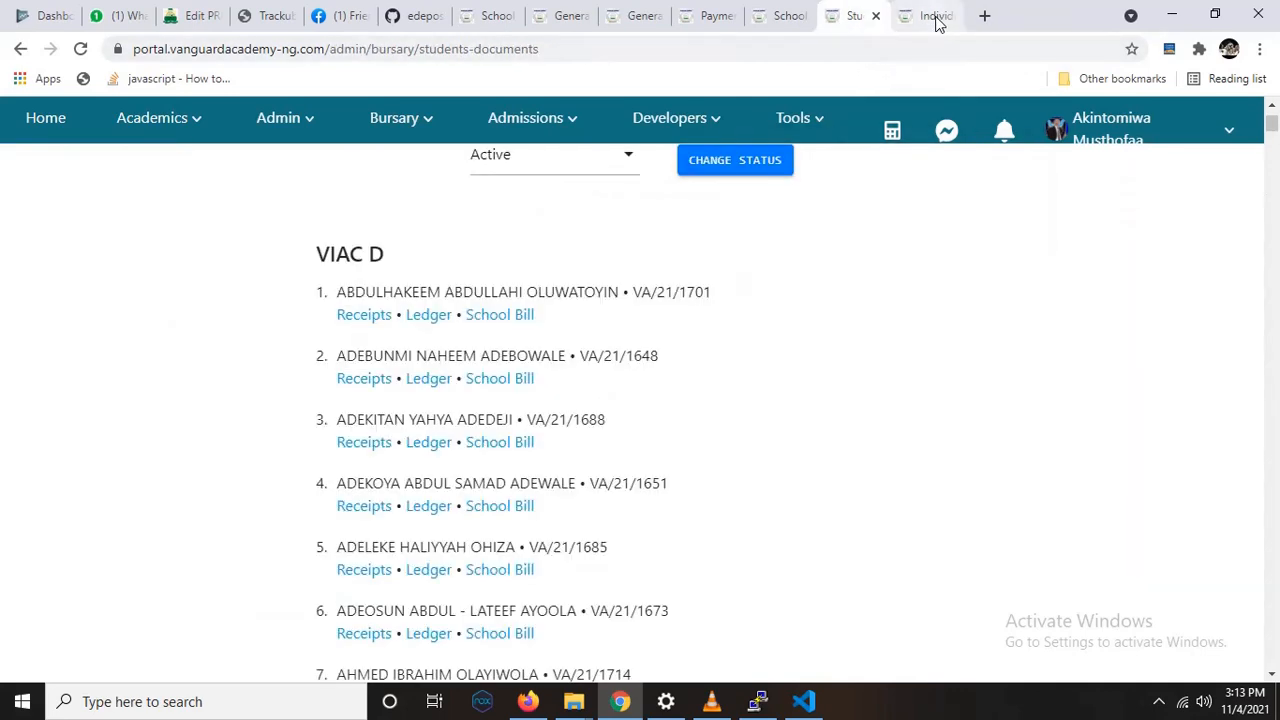
Step: View the individual ledger card of the first VIAC D student in a new browser tab and close that tab
{"action": "right_click", "coordinate": [415, 328]}
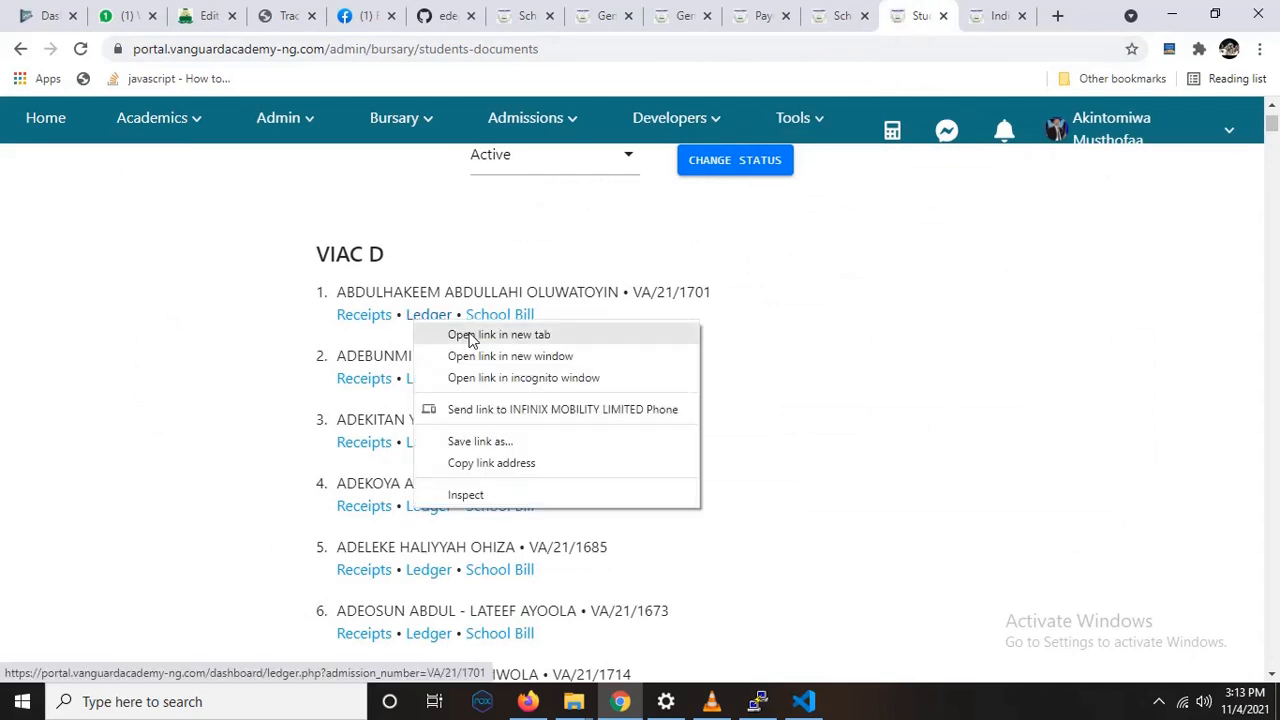
{"action": "left_click", "coordinate": [475, 256]}
{"action": "left_click", "coordinate": [916, 15]}
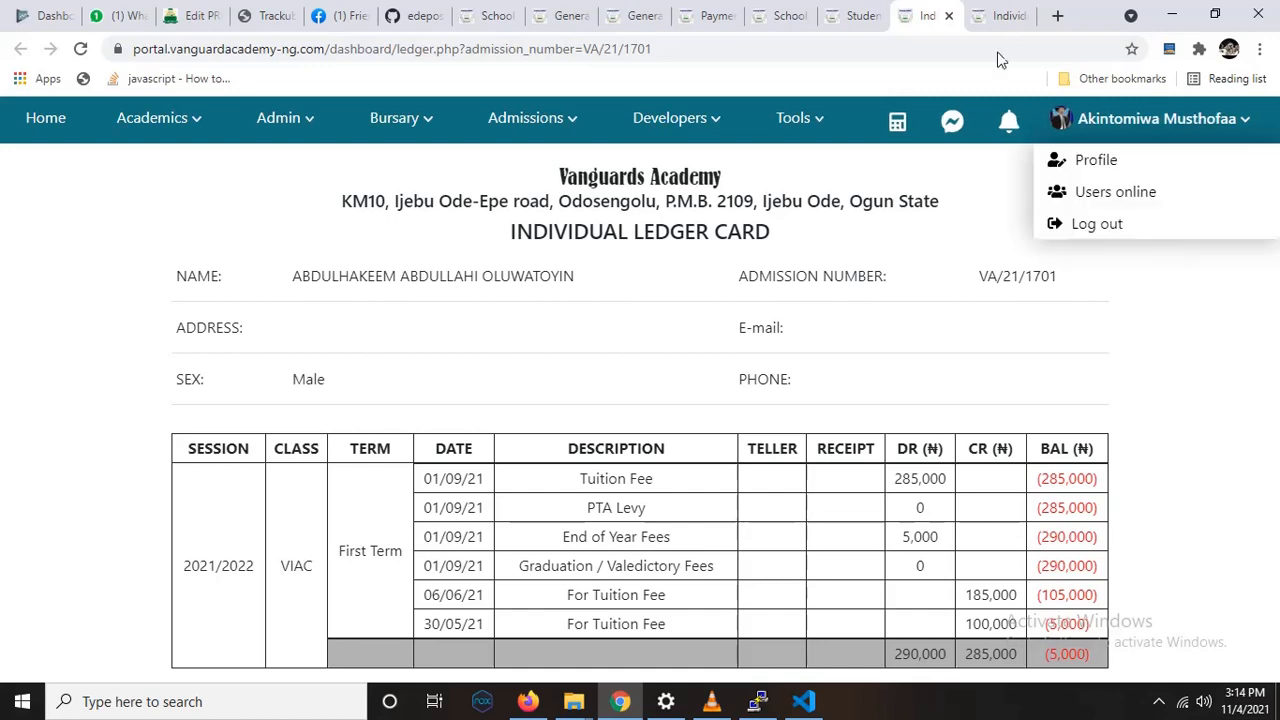
{"action": "left_click", "coordinate": [949, 17]}
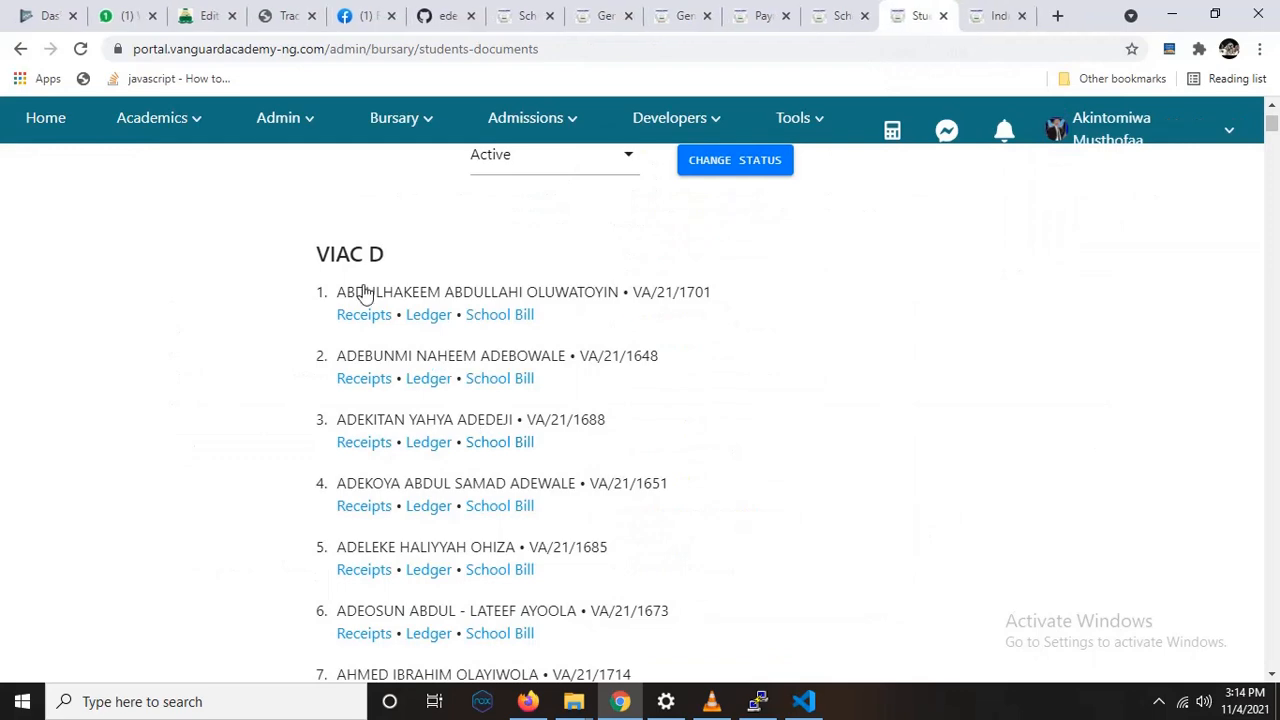
Step: Find the SSS 2 A class in the student list and open its first student's ledger in a new browser tab
{"action": "mouse_move", "coordinate": [1275, 142]}
{"action": "left_click_drag", "start_coordinate": [1275, 142], "coordinate": [1272, 500]}
{"action": "scroll", "coordinate": [846, 466], "scroll_direction": "up", "scroll_amount": 3}
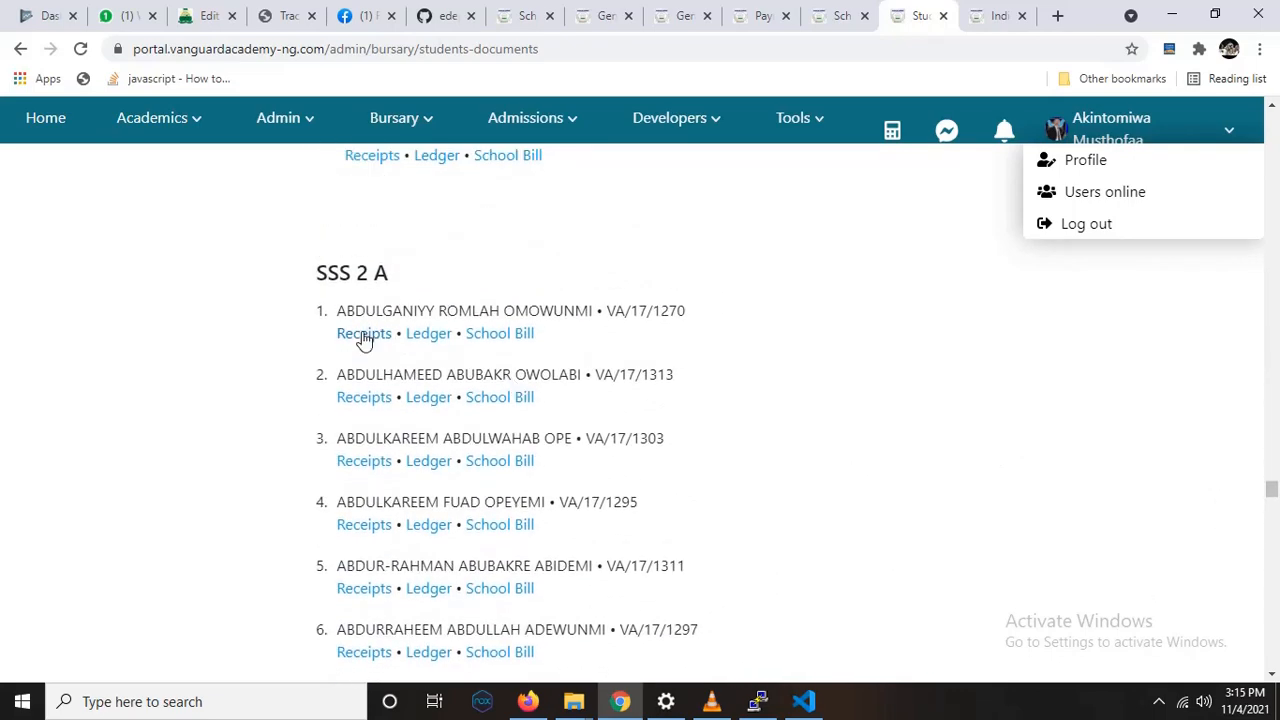
{"action": "left_click", "coordinate": [418, 334]}
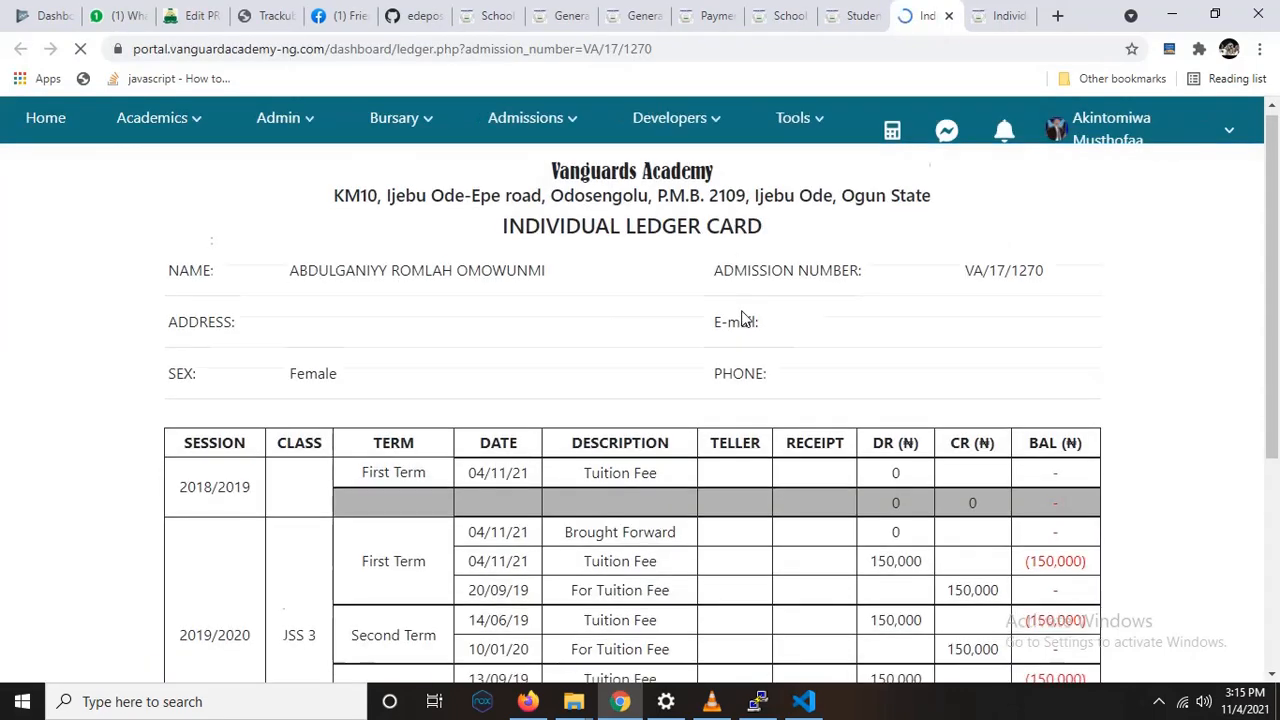
Step: Examine the tuition fee charges, payments and balances across all sessions and terms on the SSS 2 A student's ledger card
{"action": "scroll", "coordinate": [741, 318], "scroll_direction": "down", "scroll_amount": 3}
{"action": "scroll", "coordinate": [741, 317], "scroll_direction": "up", "scroll_amount": 2}
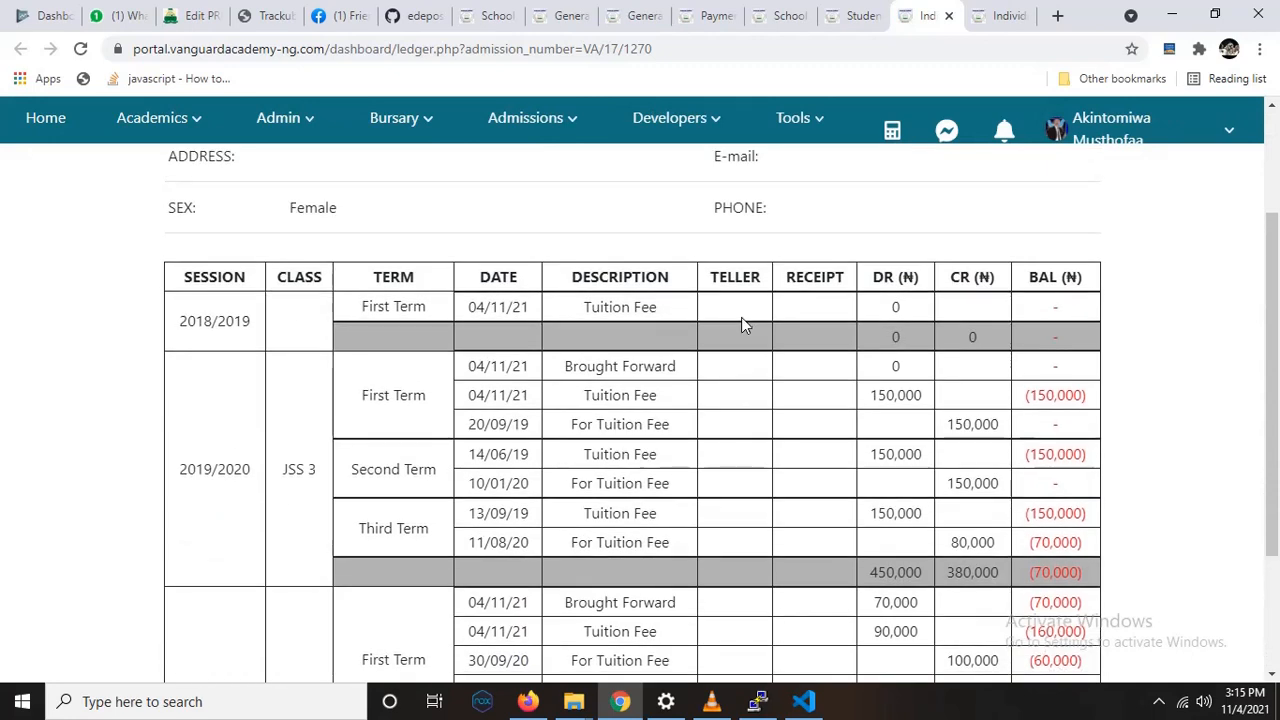
{"action": "scroll", "coordinate": [741, 317], "scroll_direction": "down", "scroll_amount": 2}
{"action": "scroll", "coordinate": [622, 410], "scroll_direction": "up", "scroll_amount": 2}
{"action": "scroll", "coordinate": [650, 395], "scroll_direction": "down", "scroll_amount": 2}
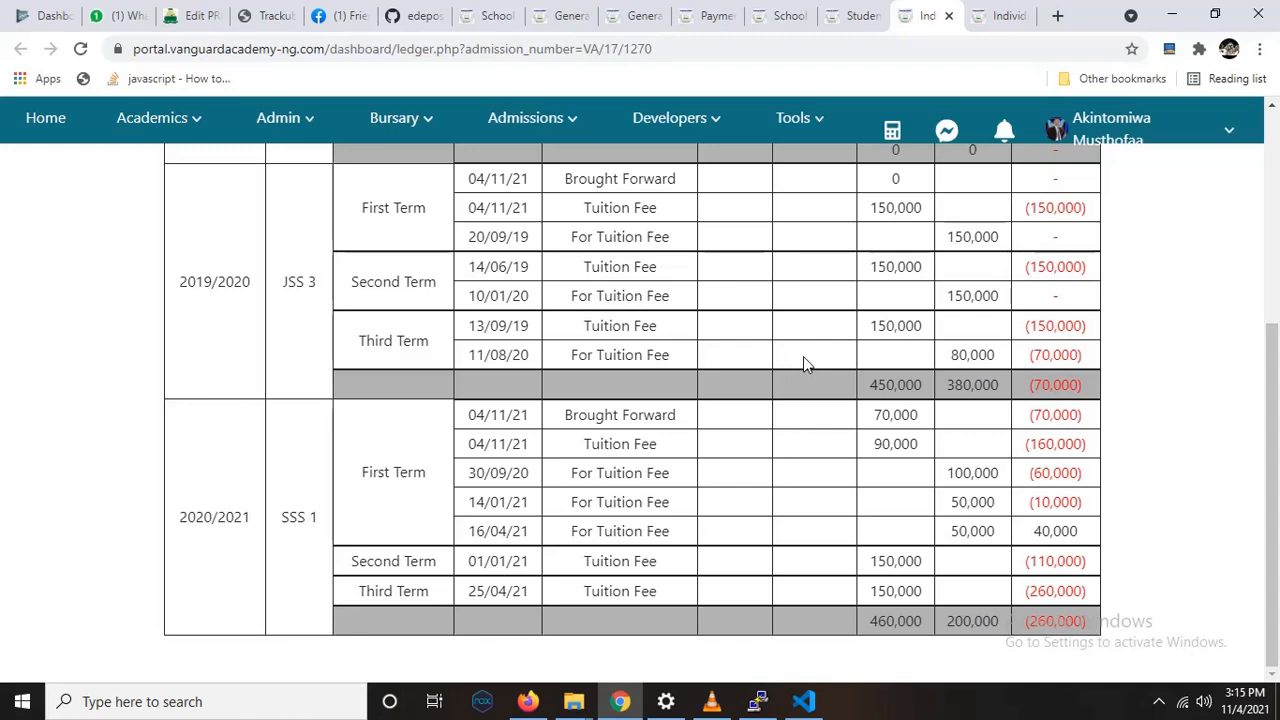
{"action": "scroll", "coordinate": [803, 356], "scroll_direction": "up", "scroll_amount": 3}
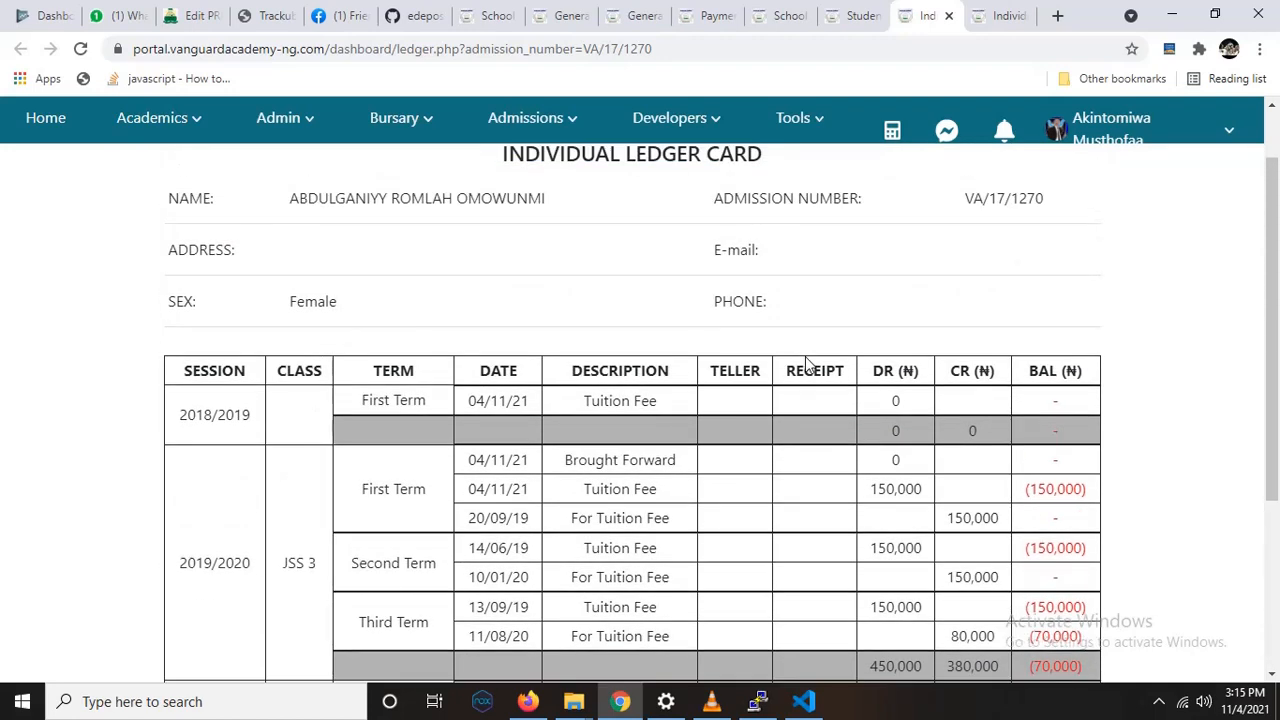
{"action": "scroll", "coordinate": [808, 360], "scroll_direction": "up", "scroll_amount": 1}
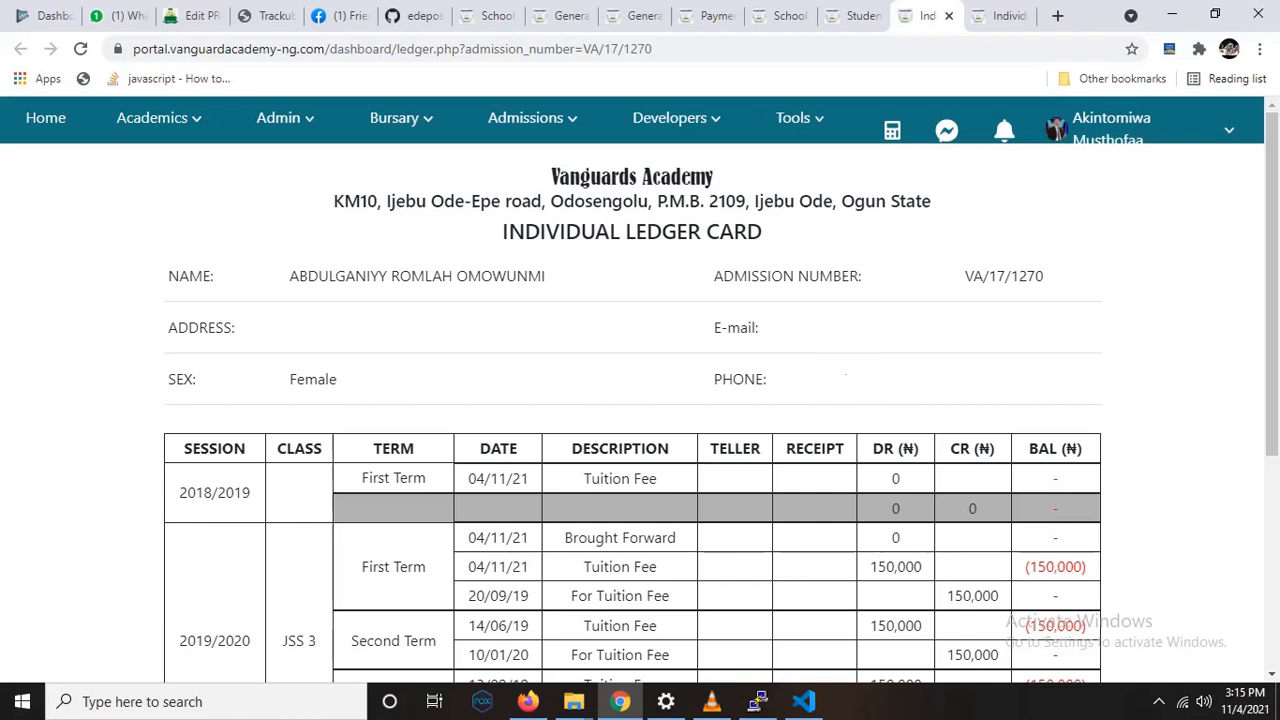
{"action": "left_click", "coordinate": [1159, 701]}
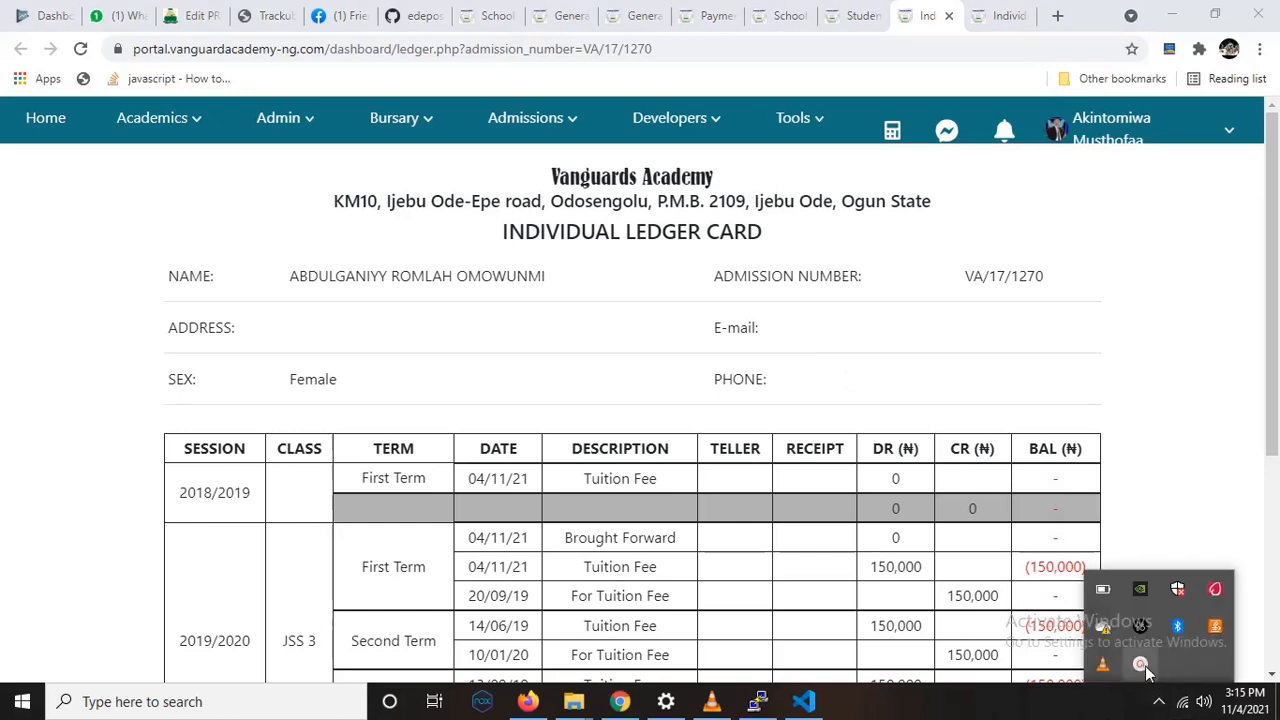
{"action": "left_click", "coordinate": [1141, 665]}
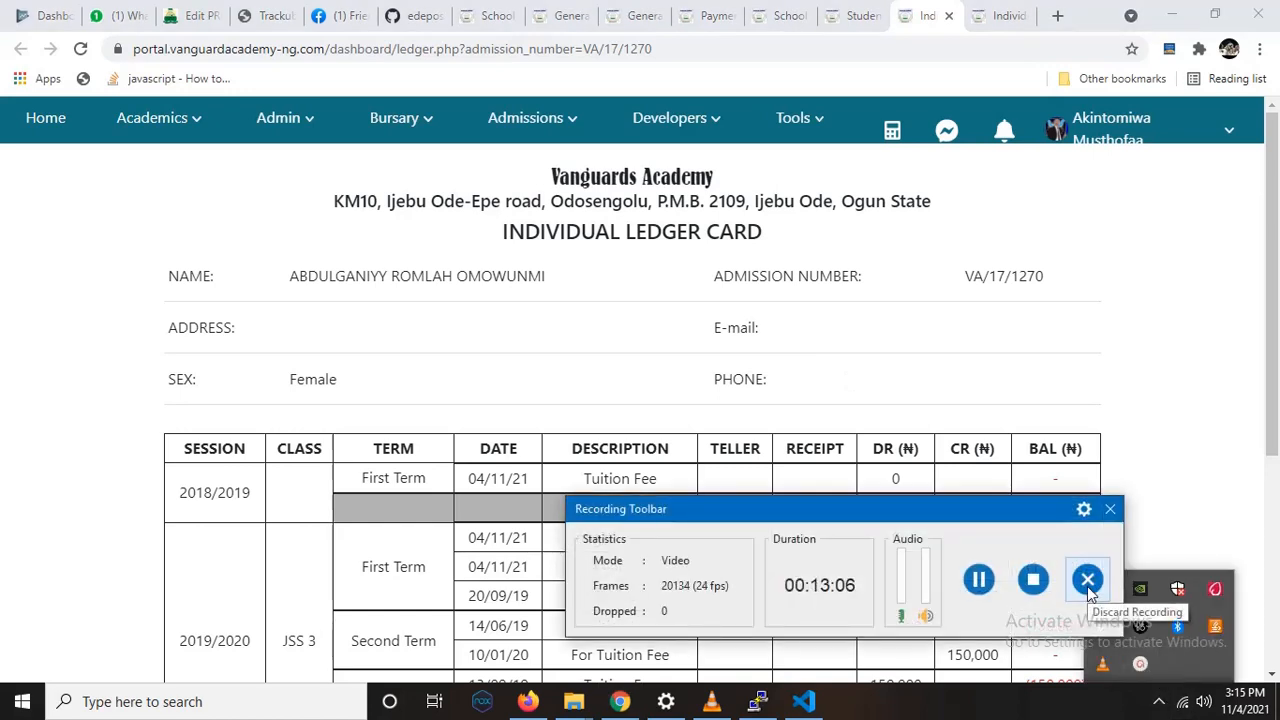
{"action": "left_click", "coordinate": [1088, 582]}
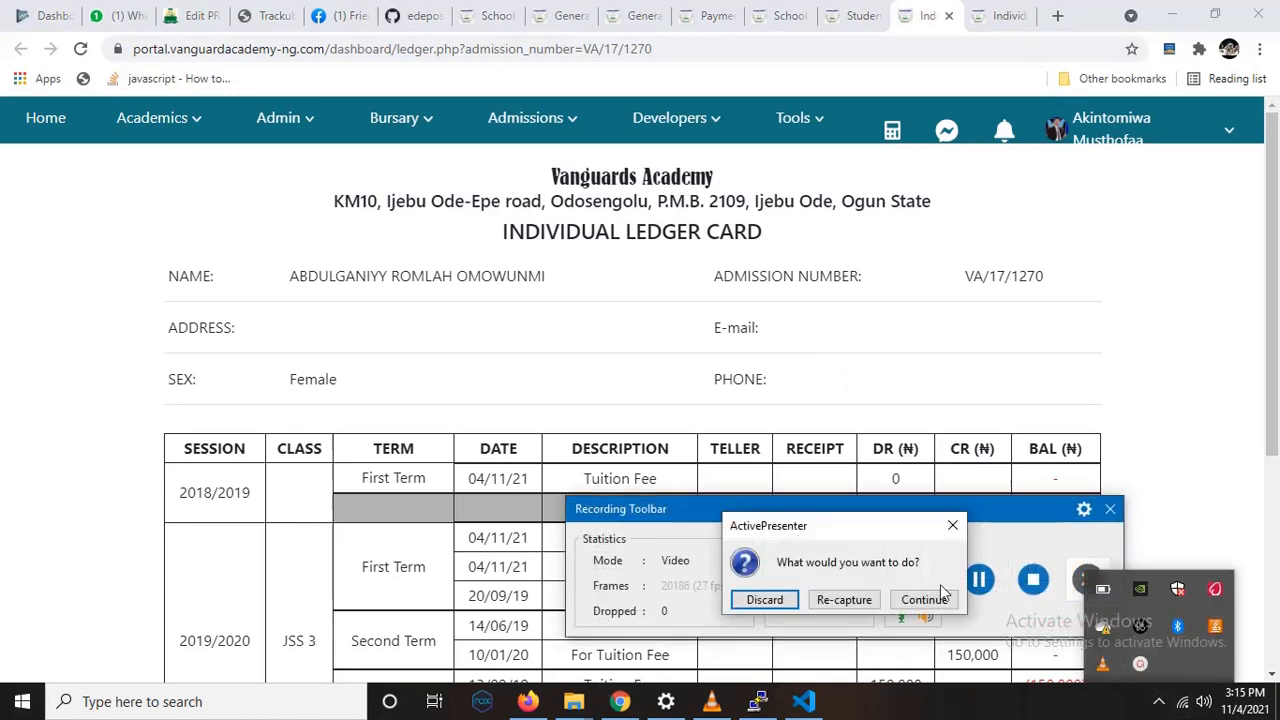